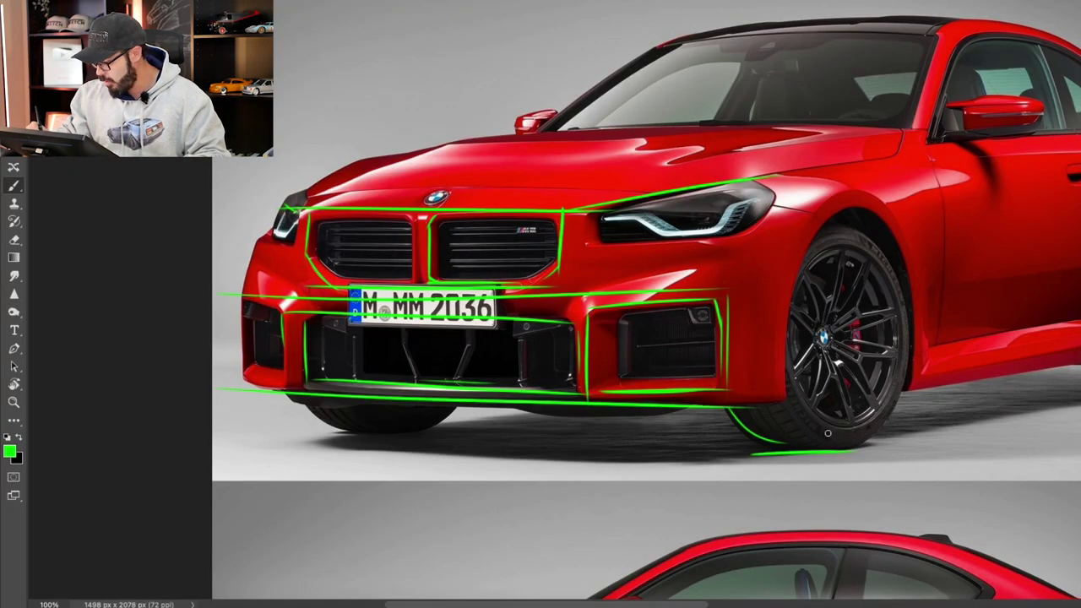
Draw a green shoulder line from the headlight to the rear on the front three-quarter view and circle the side mirror.
left_click_drag(887, 409, 688, 400)
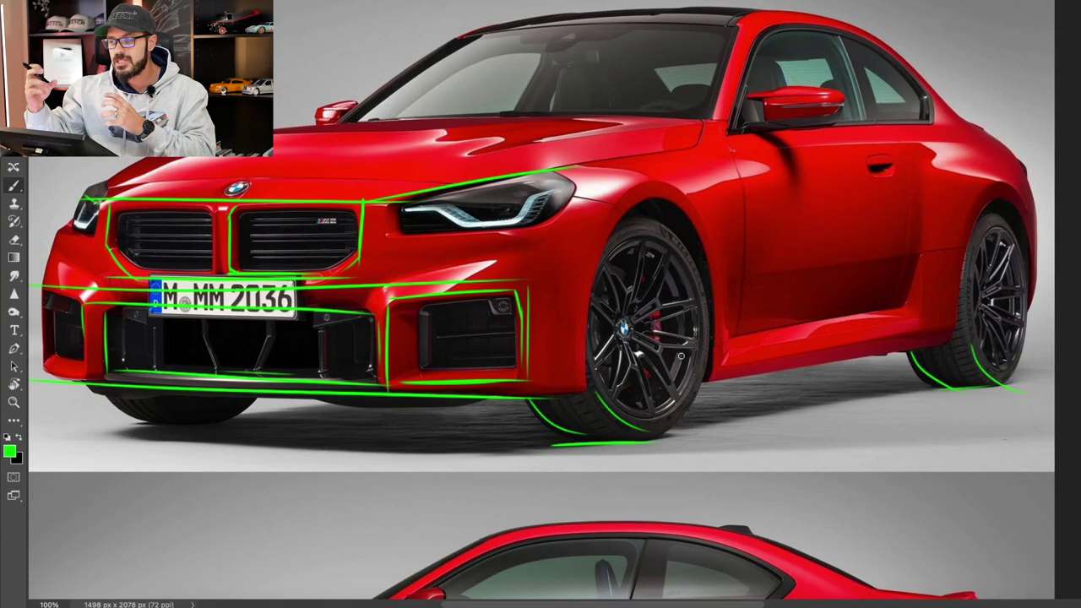
left_click_drag(507, 224, 710, 222)
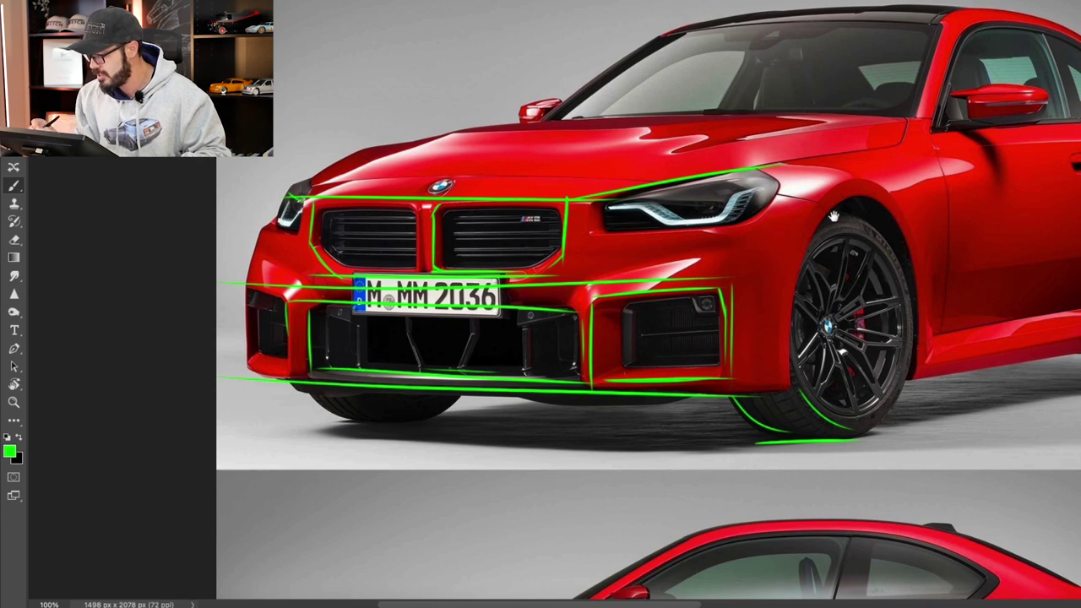
left_click_drag(833, 217, 662, 205)
left_click_drag(602, 157, 1053, 131)
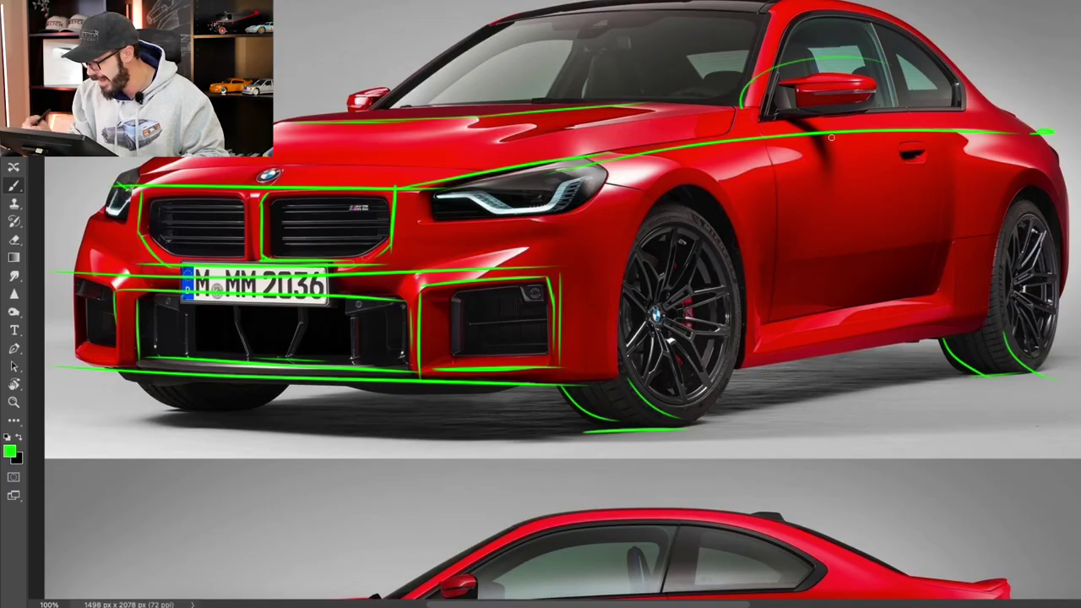
left_click_drag(831, 137, 760, 125)
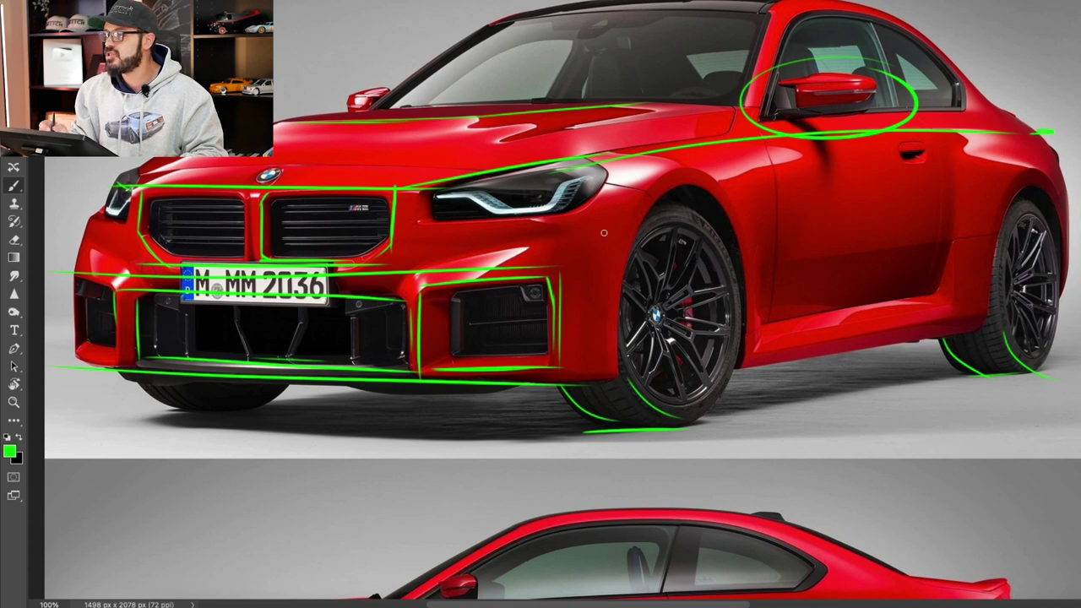
left_click_drag(783, 85, 848, 74)
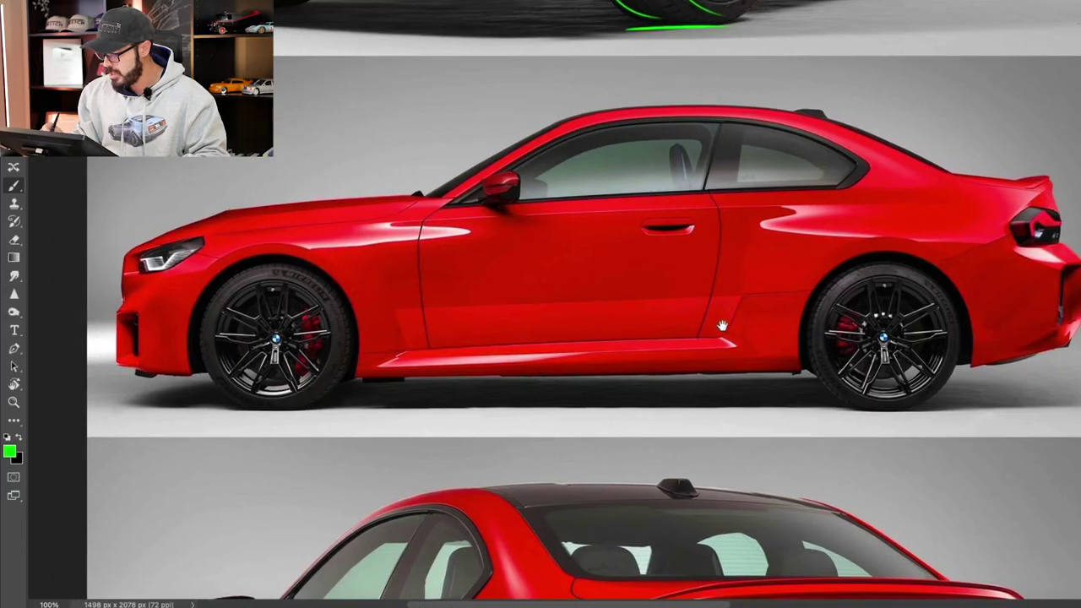
Trace the shoulder line and the side-skirt line in green along the full length of the car's side view.
left_click_drag(790, 332, 961, 332)
key("ctrl+z")
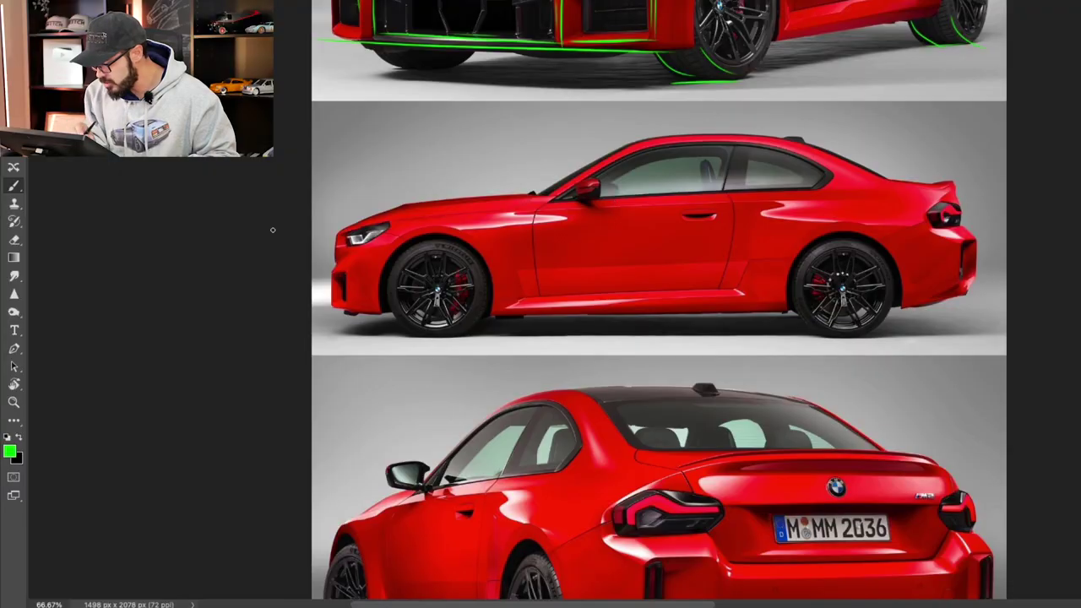
left_click_drag(381, 230, 920, 204)
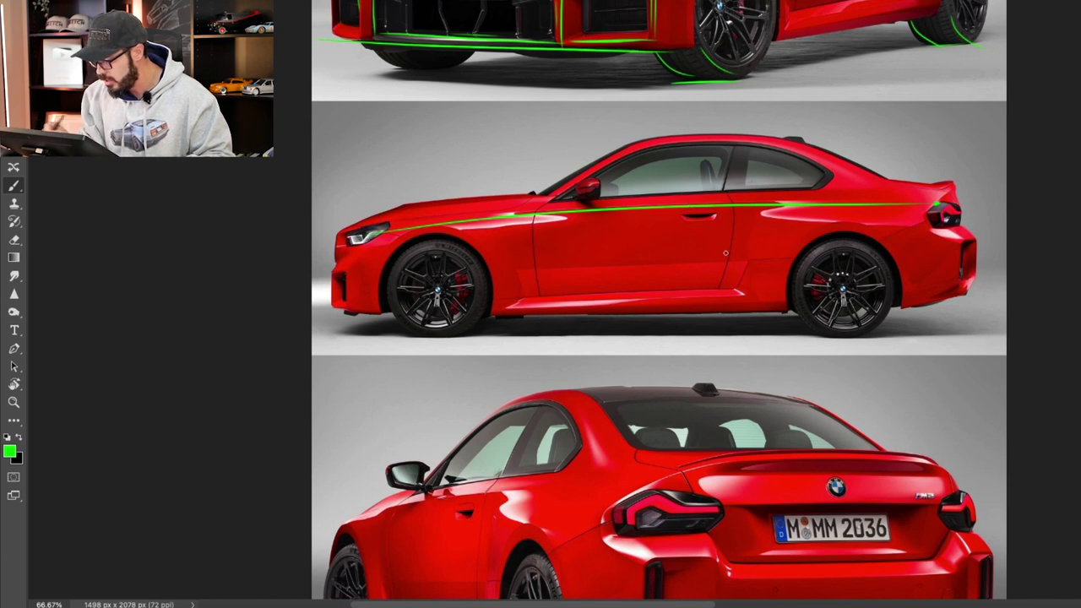
left_click_drag(406, 310, 933, 295)
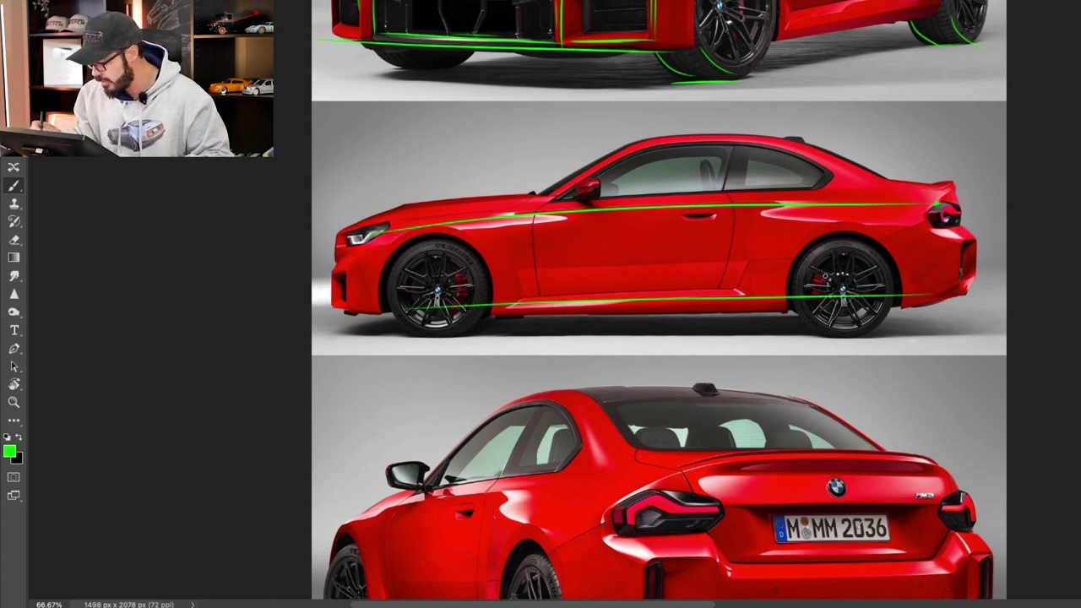
Frame the side view's cabin, rear end and front end with straight green guide lines.
left_click_drag(548, 112, 550, 321)
mouse_move(492, 113)
left_mouse_down()
mouse_move(876, 114)
mouse_move(848, 321)
left_mouse_up()
left_click_drag(522, 330, 885, 315)
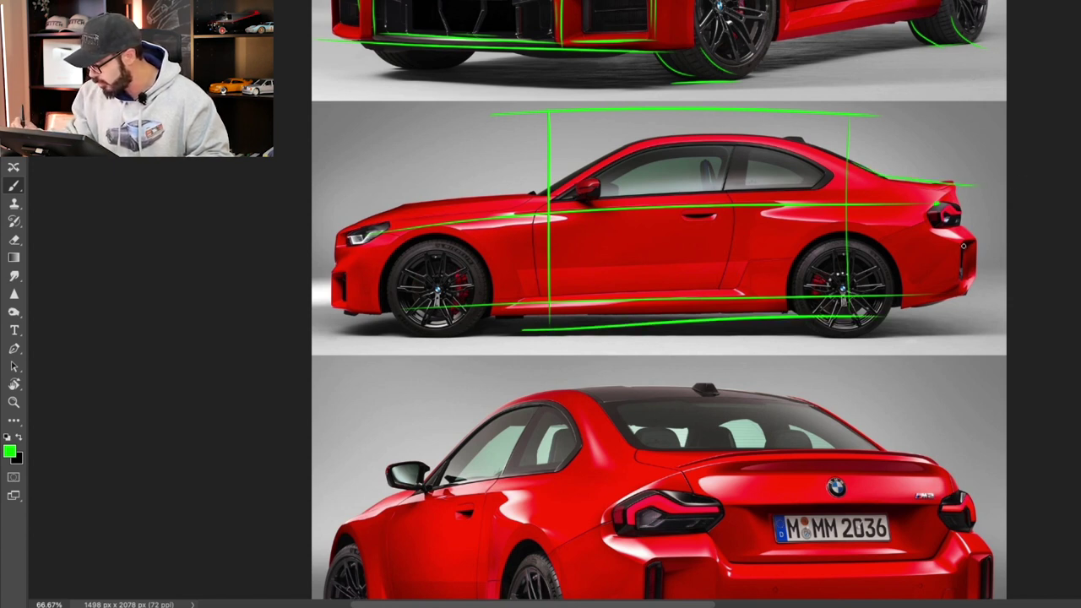
left_click_drag(961, 187, 969, 321)
left_click_drag(877, 181, 881, 329)
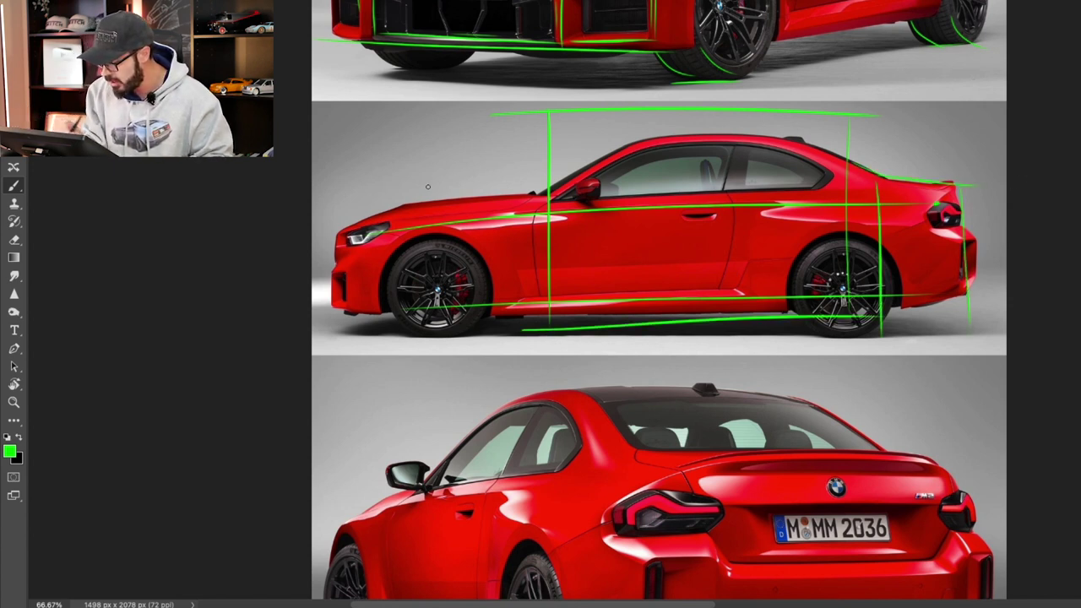
mouse_move(332, 210)
left_mouse_down()
mouse_move(346, 335)
mouse_move(614, 328)
left_mouse_up()
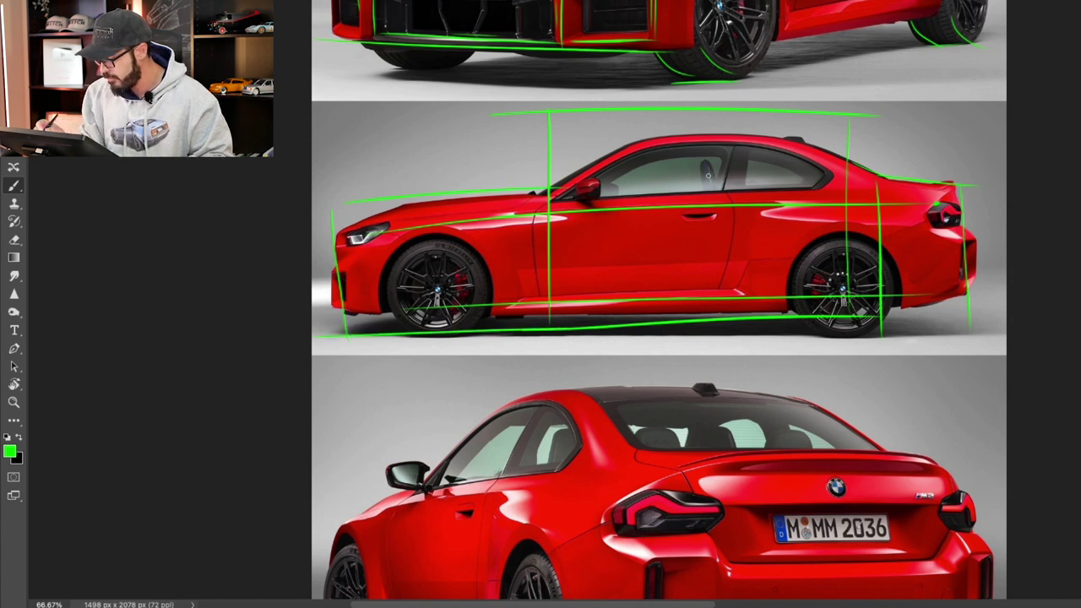
Draw a green line along the windshield pillar and down to the front wheel hub on the side view.
left_click_drag(646, 197, 715, 228)
mouse_move(897, 208)
left_mouse_down()
mouse_move(926, 223)
mouse_move(894, 245)
left_mouse_up()
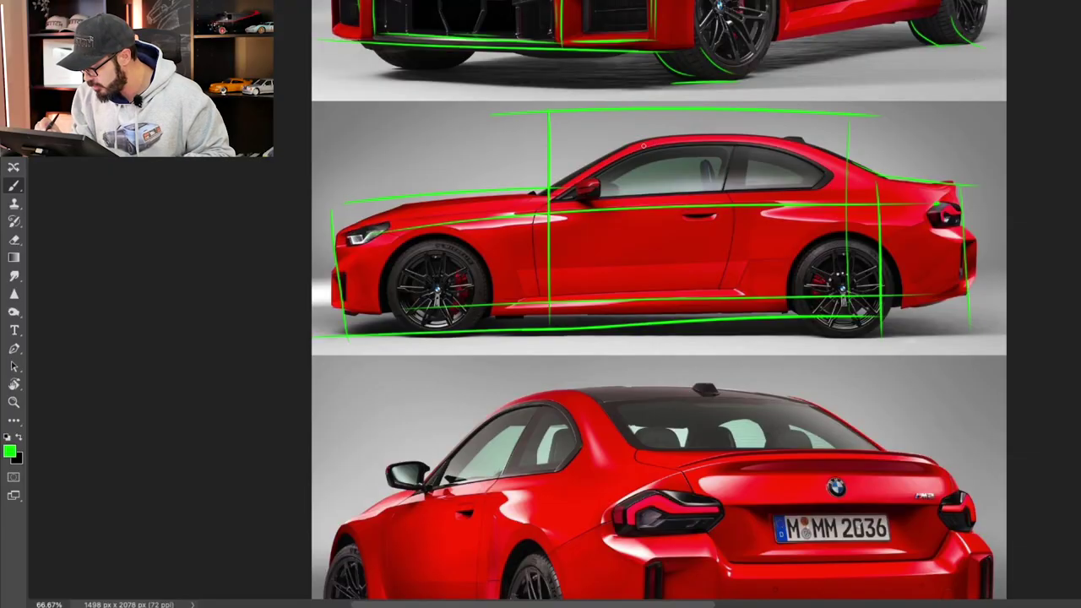
left_click_drag(644, 142, 469, 264)
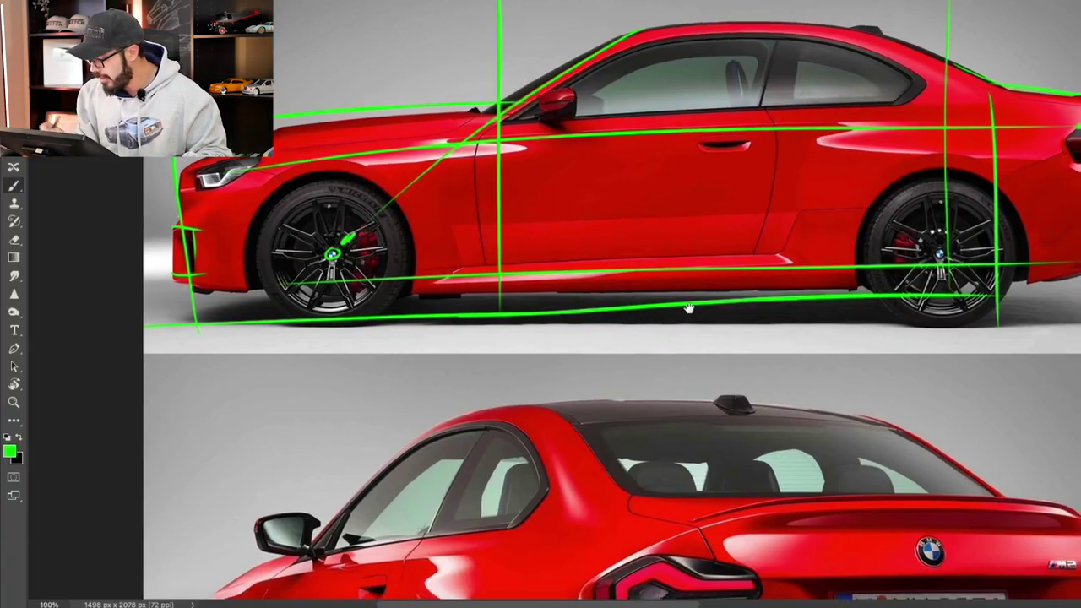
Outline the recessed lower door panel above the side skirt in green on the side view.
left_click_drag(806, 208, 806, 247)
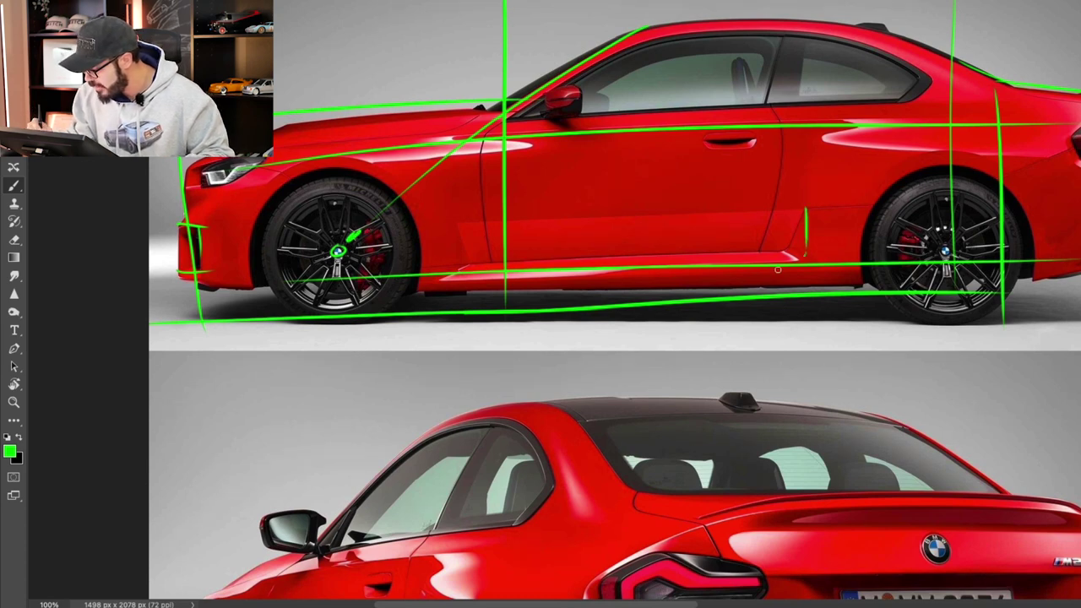
left_click_drag(469, 272, 831, 270)
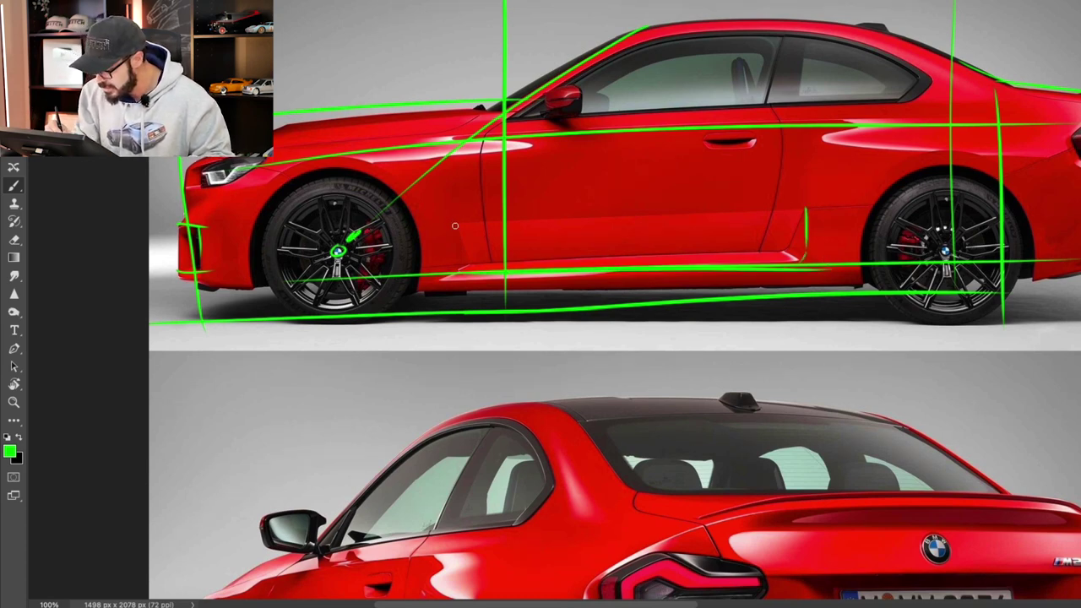
left_click_drag(455, 224, 469, 270)
left_click_drag(406, 225, 853, 211)
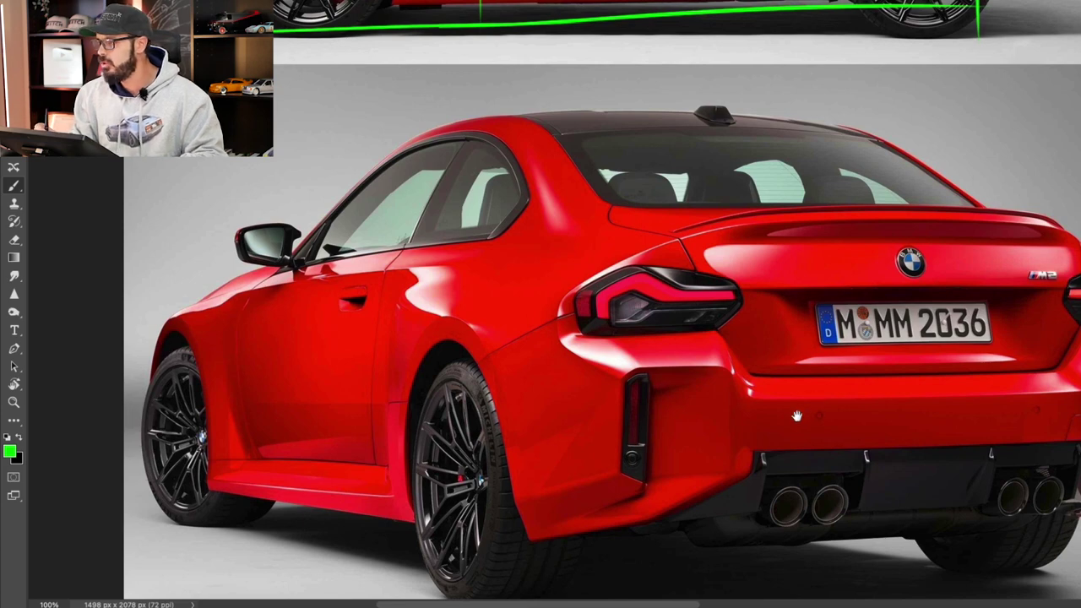
Circle the rear end on the rear view and trace horizontal green contours through the taillights, trunk edge and bumper.
left_click_drag(794, 417, 677, 327)
mouse_move(1020, 174)
left_mouse_down()
mouse_move(988, 410)
mouse_move(1005, 152)
left_mouse_up()
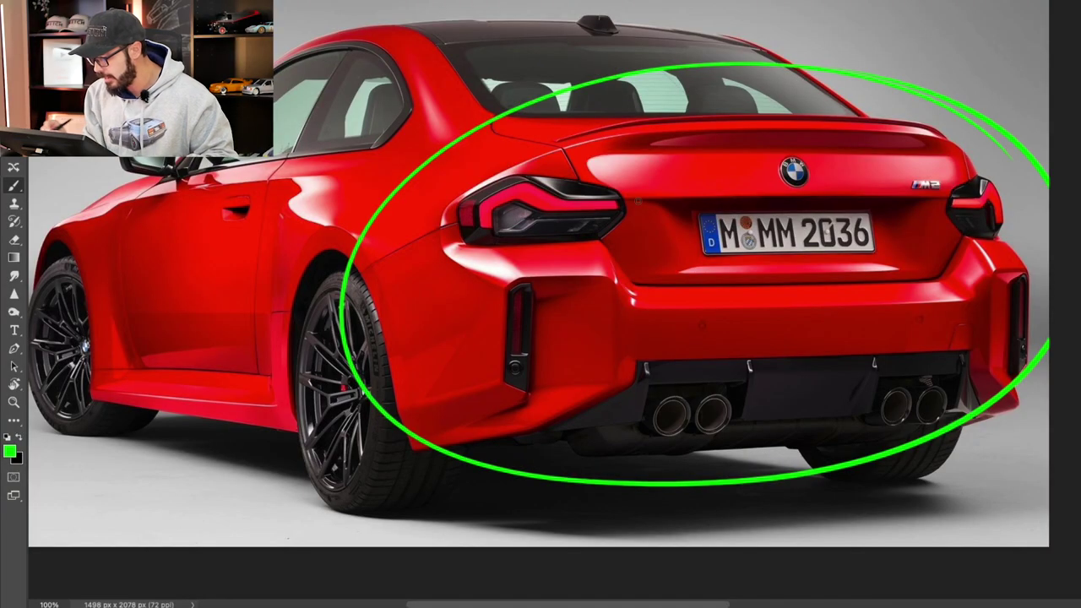
left_click_drag(462, 211, 1047, 209)
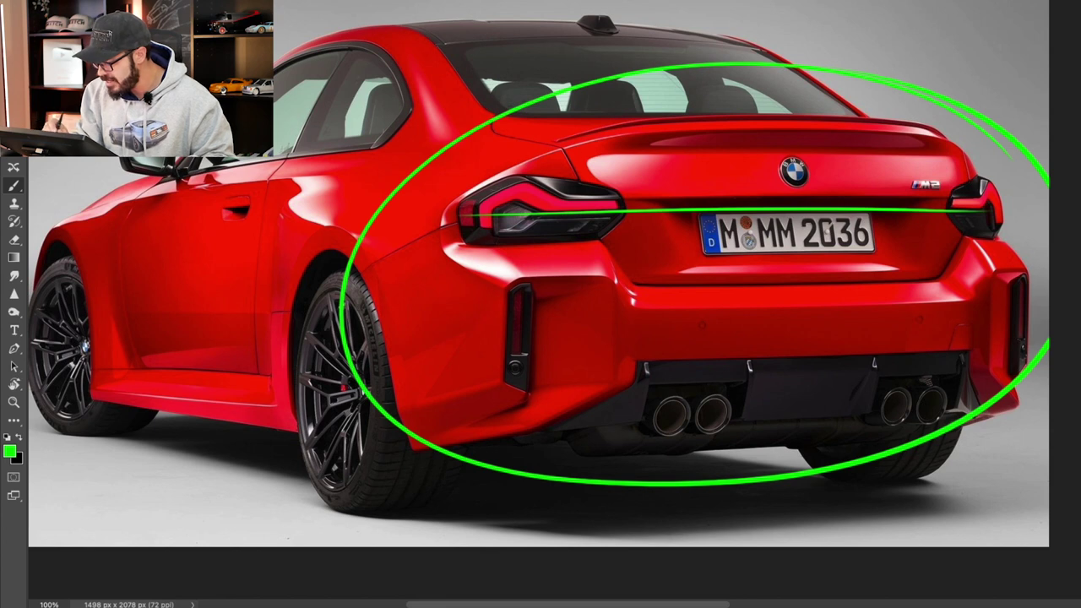
mouse_move(482, 179)
left_mouse_down()
mouse_move(624, 132)
mouse_move(845, 127)
mouse_move(969, 155)
left_mouse_up()
left_click_drag(1017, 222, 983, 286)
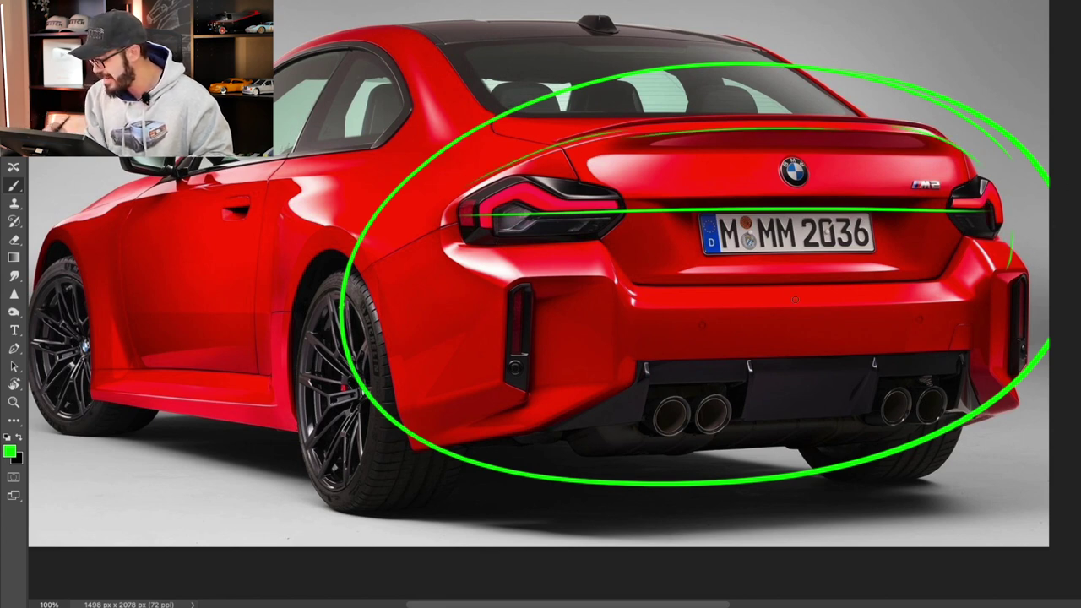
left_click_drag(598, 302, 955, 300)
left_click_drag(462, 275, 591, 302)
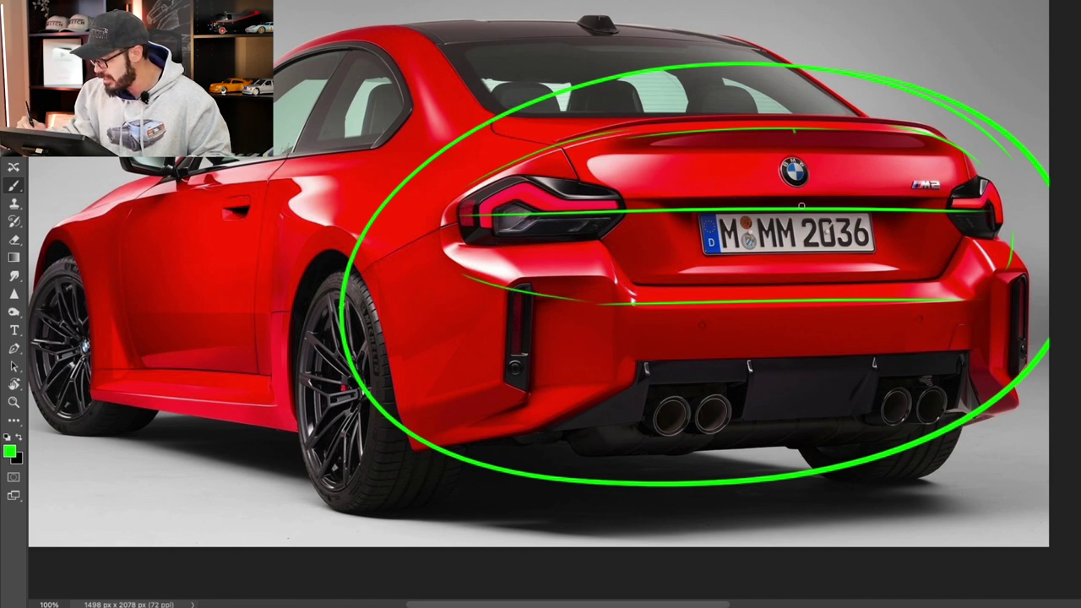
Add a vertical centerline on the trunk lid and directional arrows around the near taillight corner of the rear view.
left_click_drag(795, 132, 807, 313)
left_click_drag(542, 168, 537, 121)
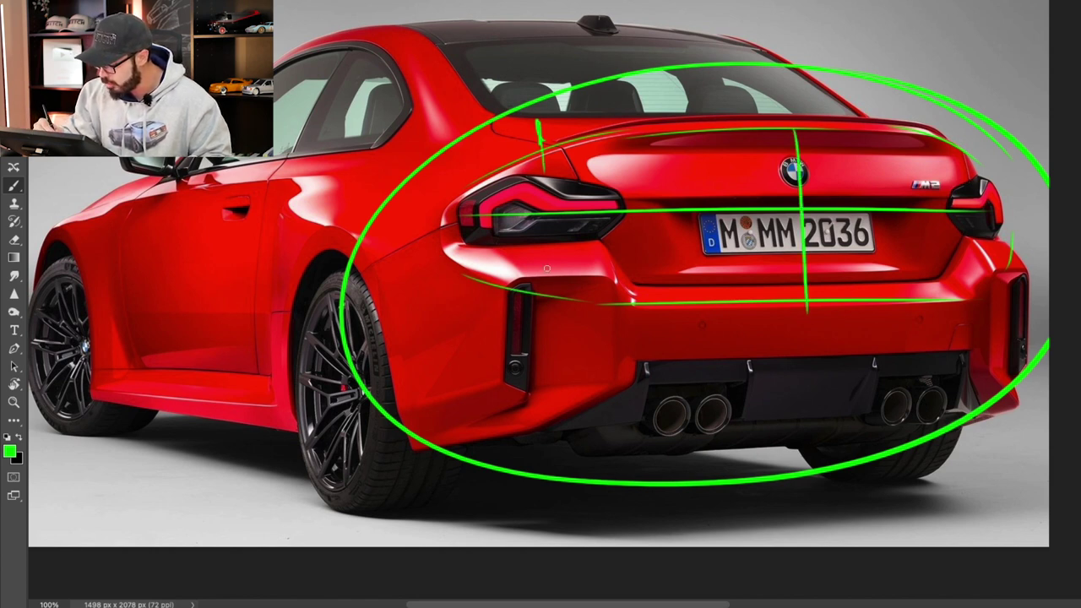
left_click_drag(546, 268, 551, 329)
mouse_move(606, 252)
left_mouse_down()
mouse_move(422, 255)
mouse_move(429, 263)
left_mouse_up()
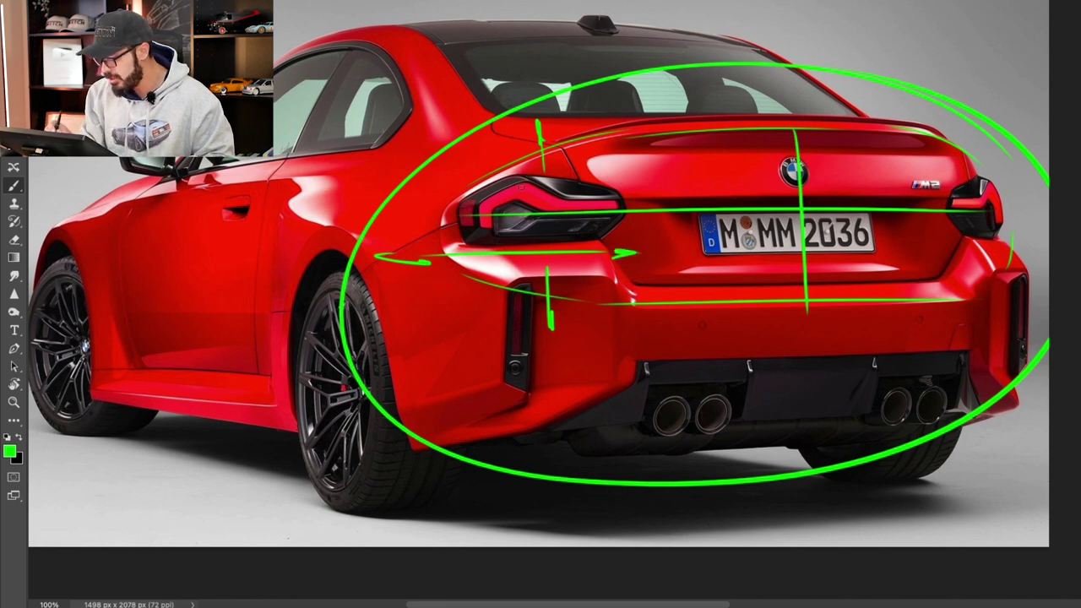
left_click_drag(558, 215, 679, 213)
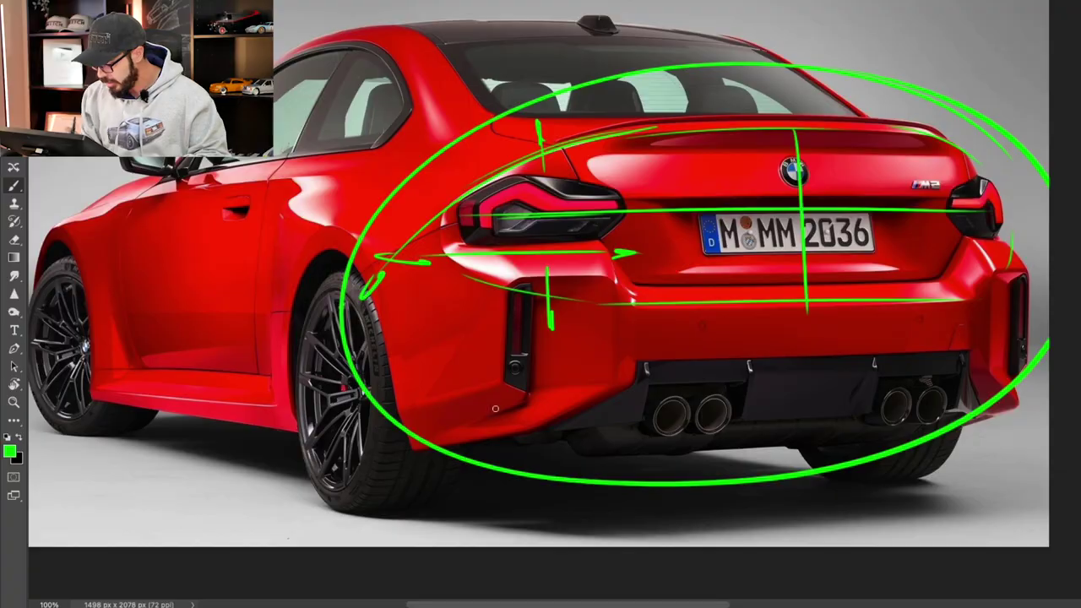
Draw a green line linking the side view's lower door area to the trunk corner of the rear view.
scroll(759, 291, "up", 5)
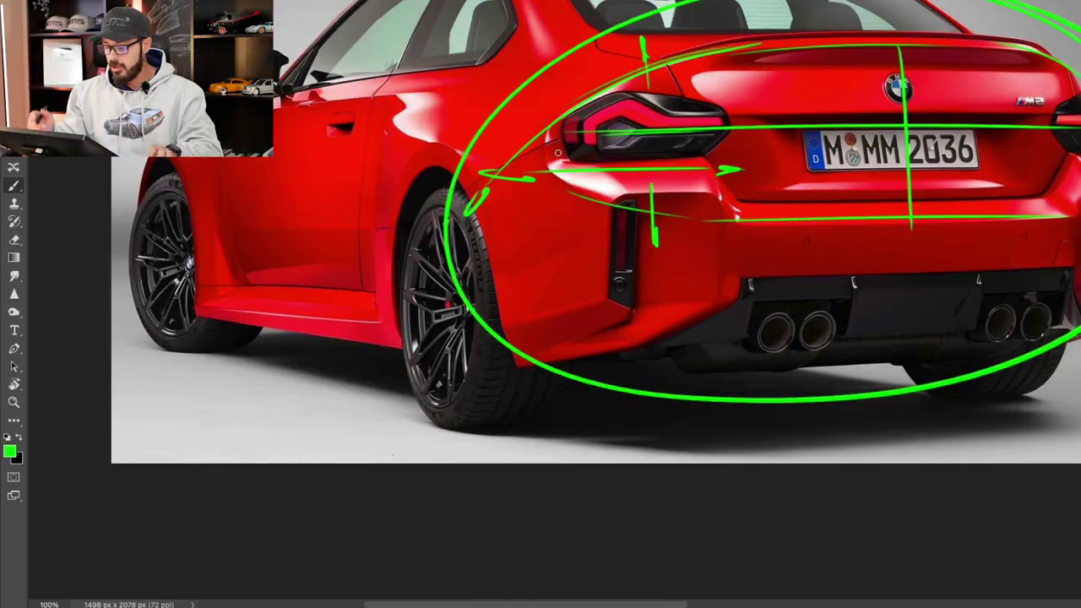
key("super+minus")
key("super+minus")
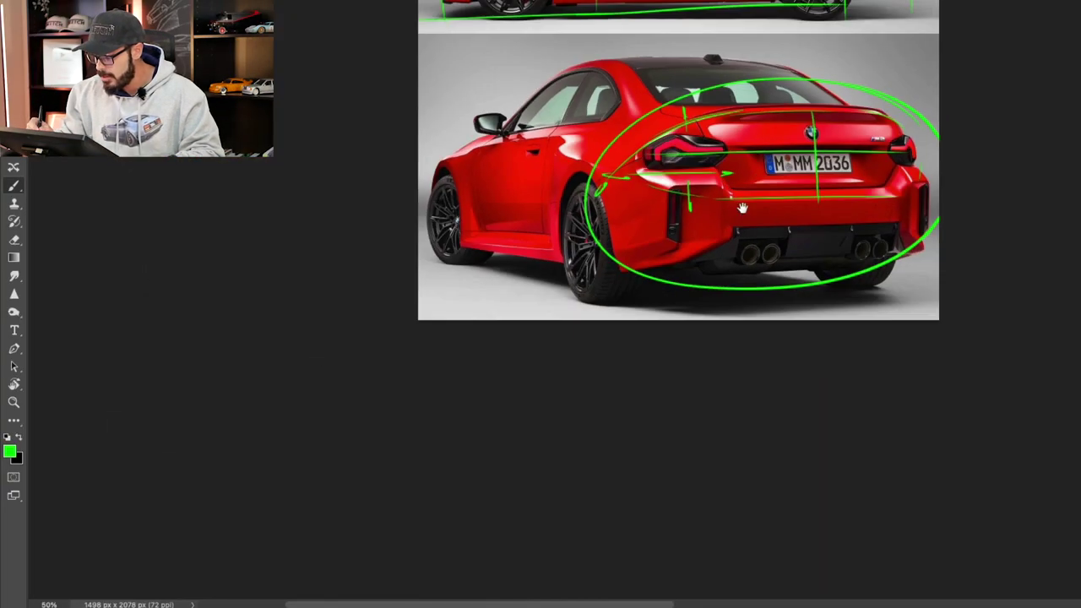
left_click_drag(742, 209, 709, 489)
mouse_move(778, 174)
left_mouse_down()
mouse_move(778, 220)
mouse_move(771, 186)
left_mouse_up()
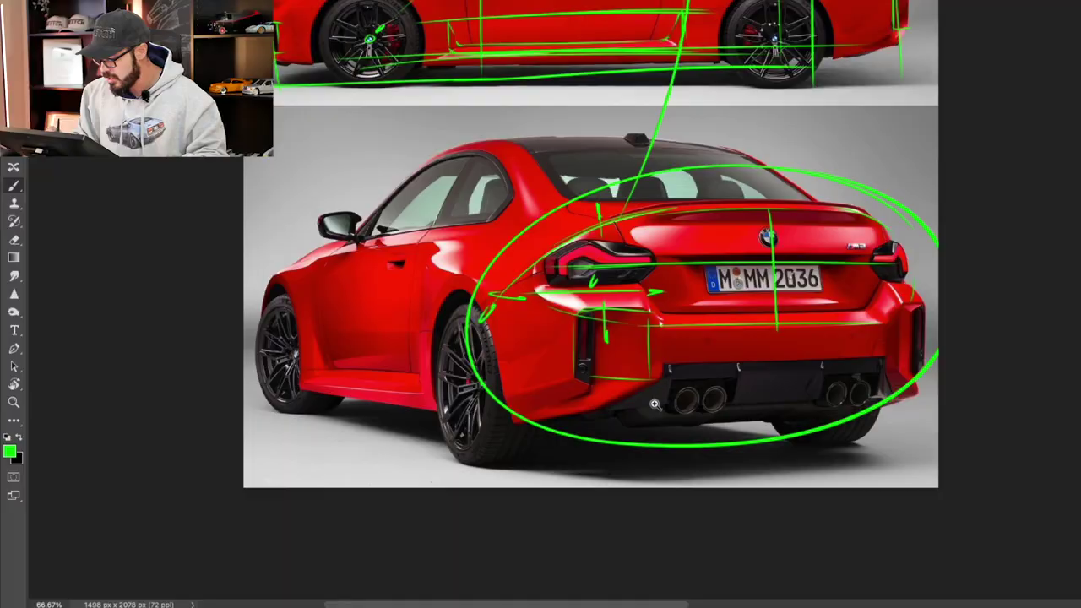
Trace the crease below the vertical reflector at the rear bumper's lower corner in green.
left_click(654, 405, "super")
left_click(654, 405, "super")
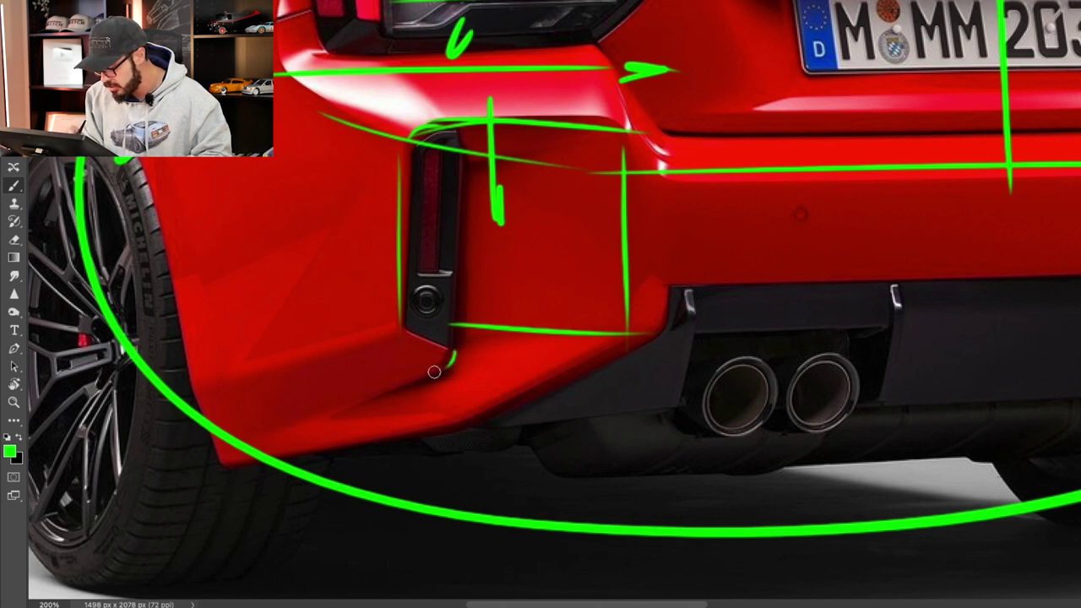
left_click_drag(434, 371, 329, 414)
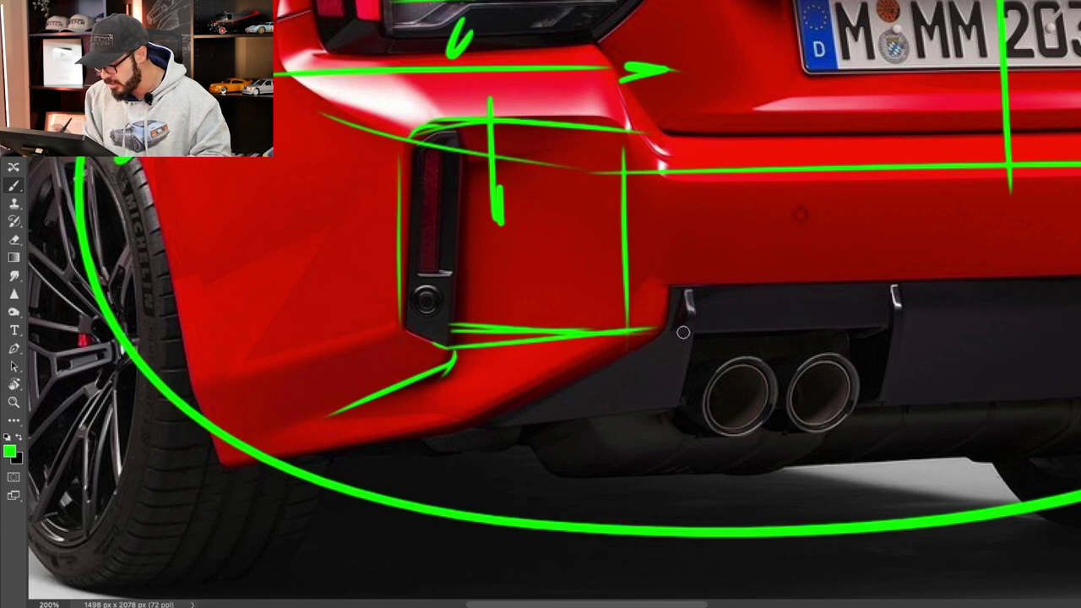
Outline the top edge and side corners of the black diffuser above the exhaust pipes in green.
left_click_drag(835, 422, 548, 402)
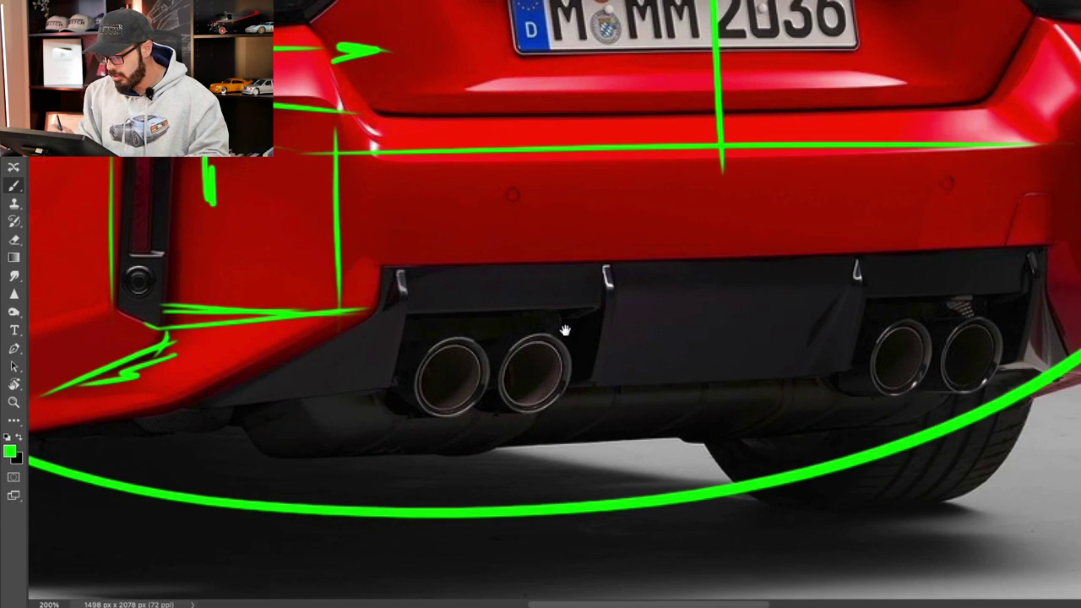
left_click_drag(379, 262, 377, 305)
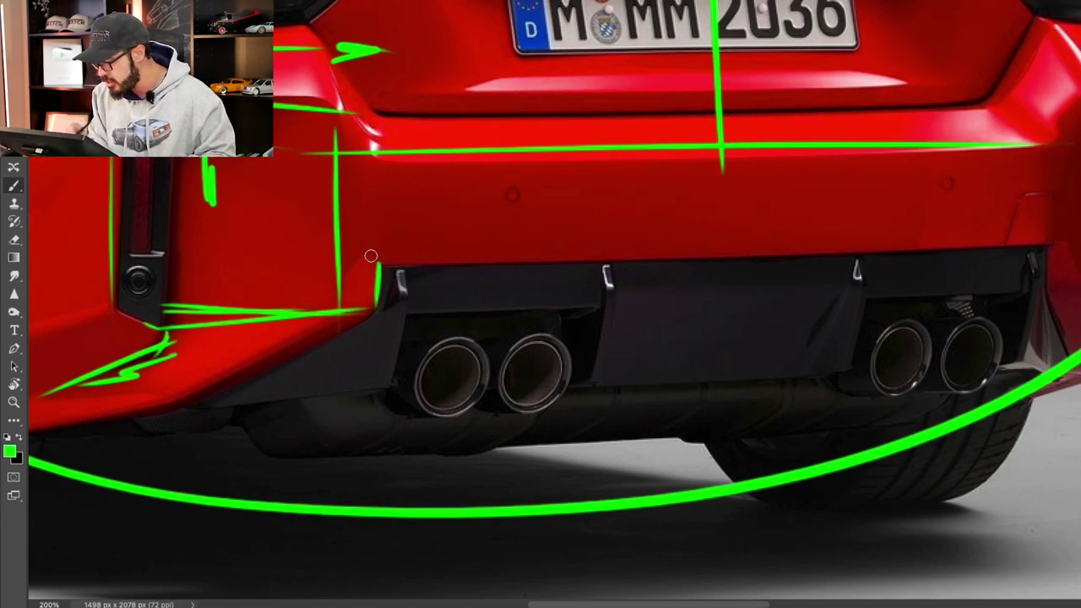
left_click_drag(426, 255, 1056, 253)
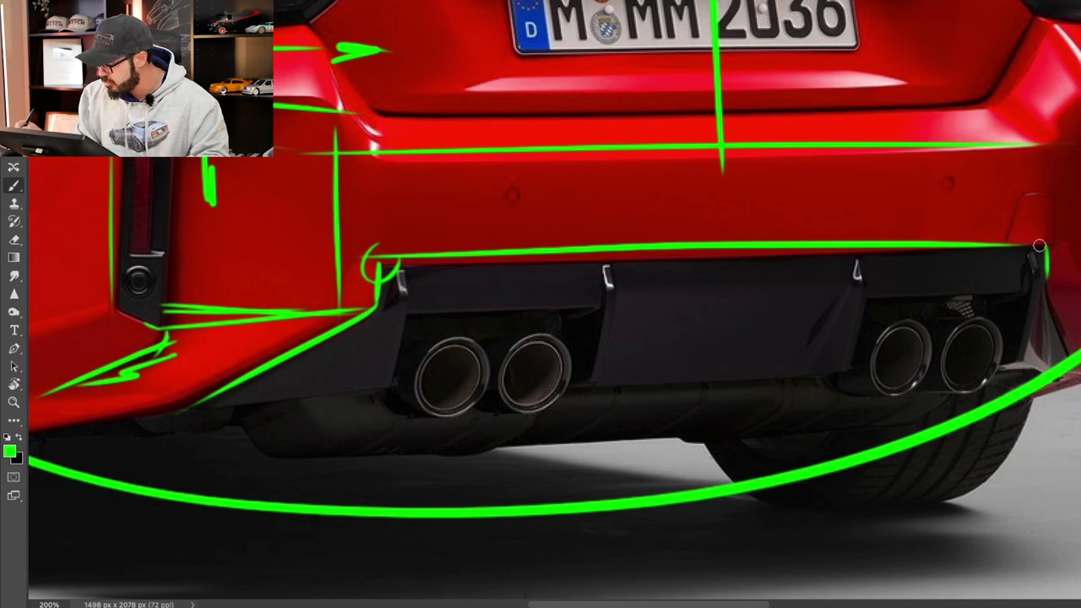
left_click_drag(1038, 246, 1047, 255)
left_click(640, 225, "alt")
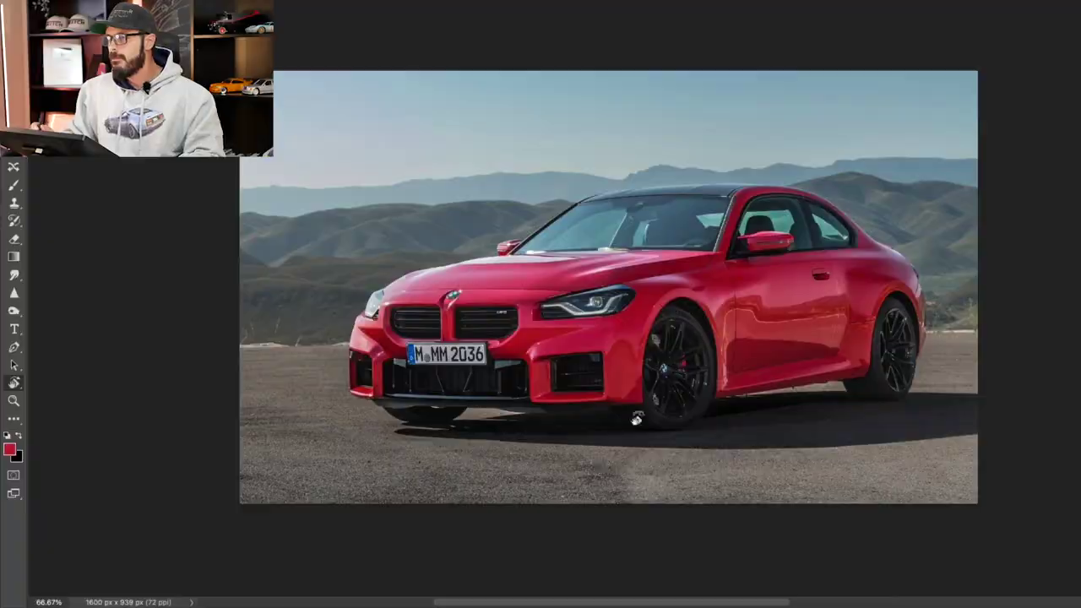
Open the photo in Liquify and push the near-side bumper intake's inner edge into a diagonal slant.
key("ctrl+1")
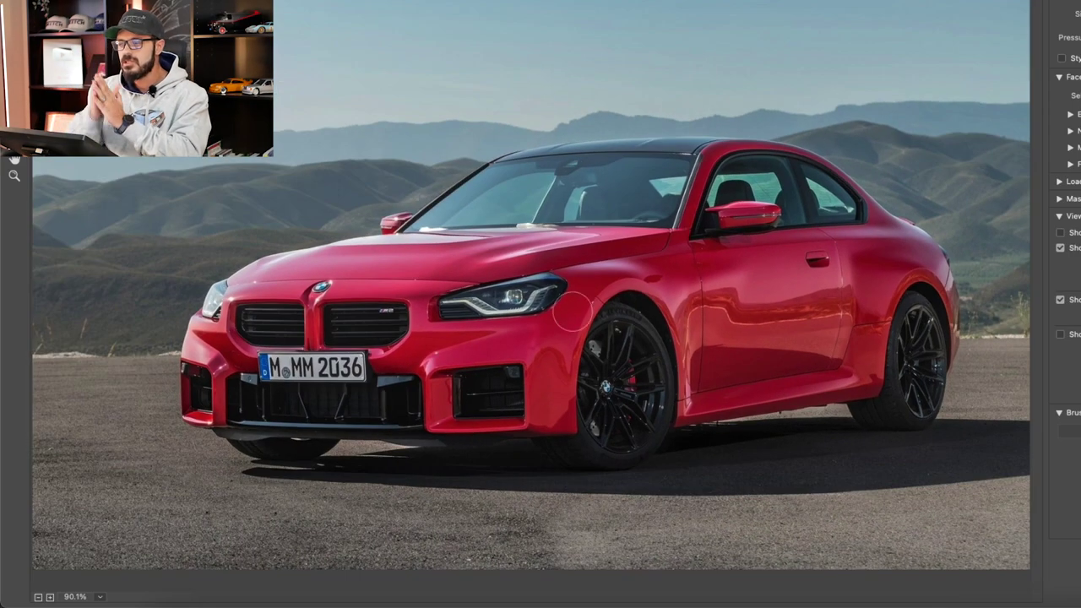
key("ctrl+minus")
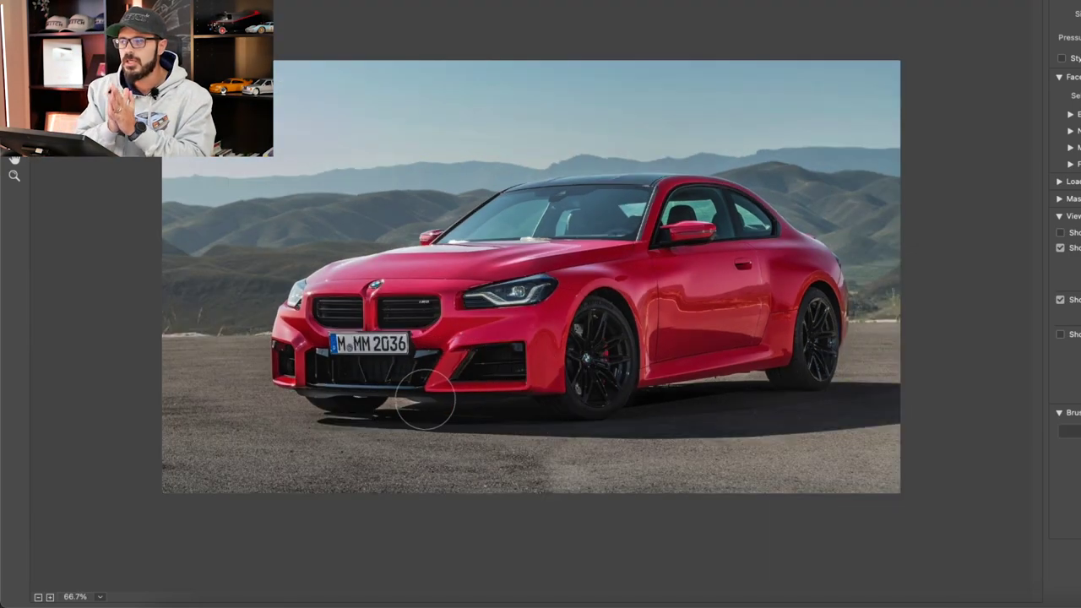
key("ctrl+plus")
key("ctrl+plus")
key("bracketleft")
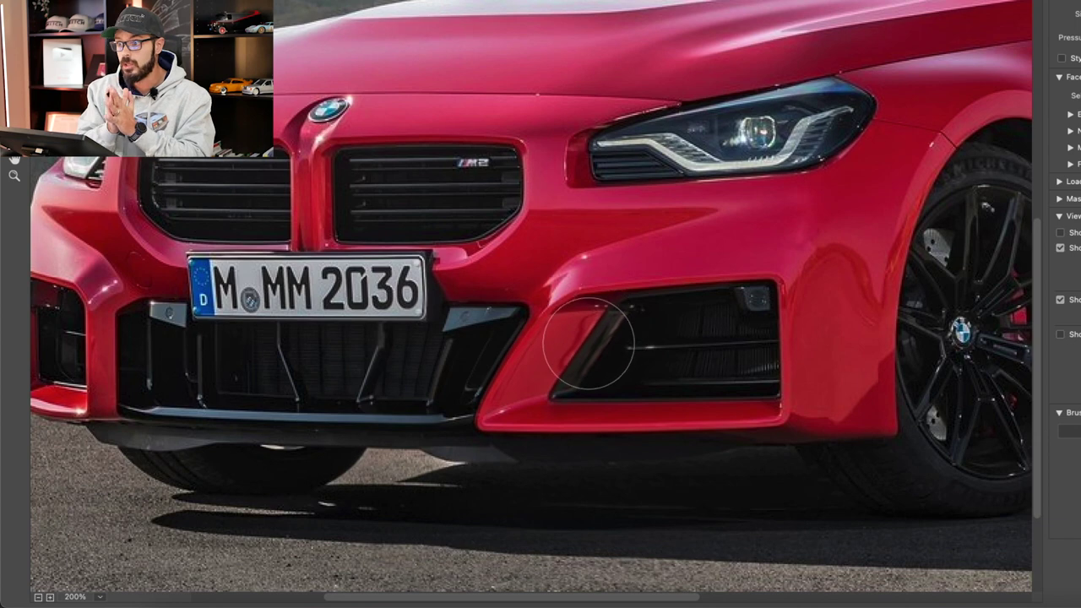
left_click_drag(578, 363, 568, 363)
Round the outer upper corner of the near-side bumper intake in Liquify and apply the warp.
key("ctrl+minus")
key("bracketright")
key("bracketleft")
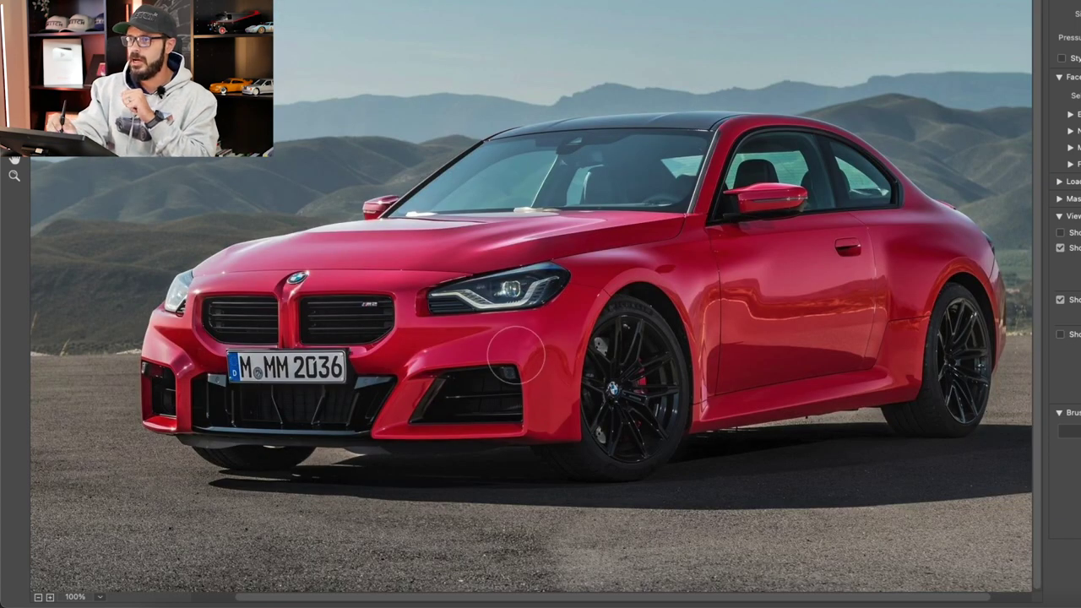
key("ctrl+plus")
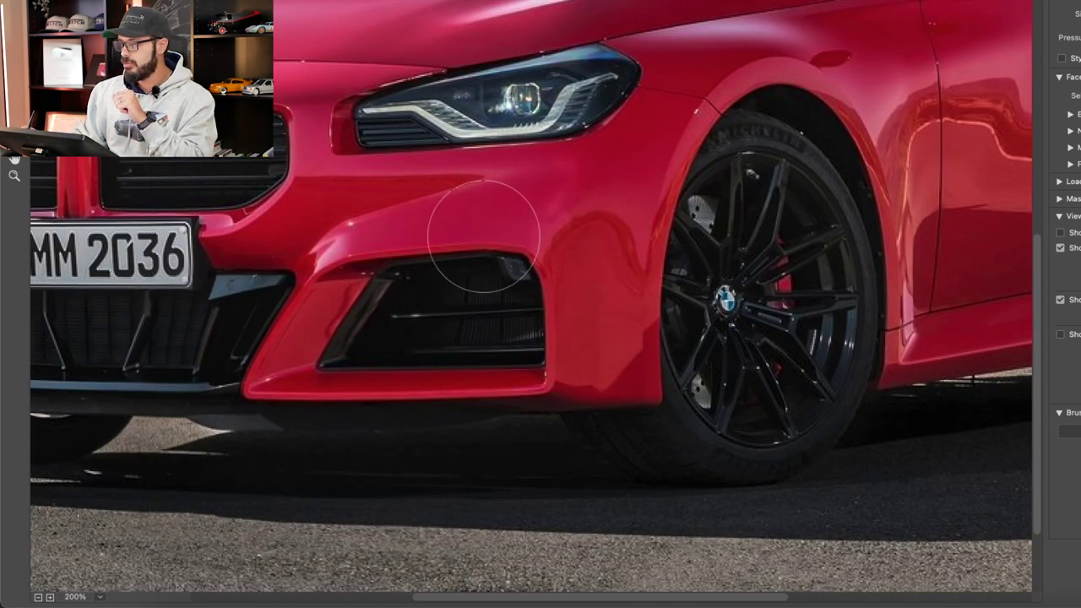
left_click_drag(507, 288, 496, 283)
left_click_drag(501, 326, 548, 323)
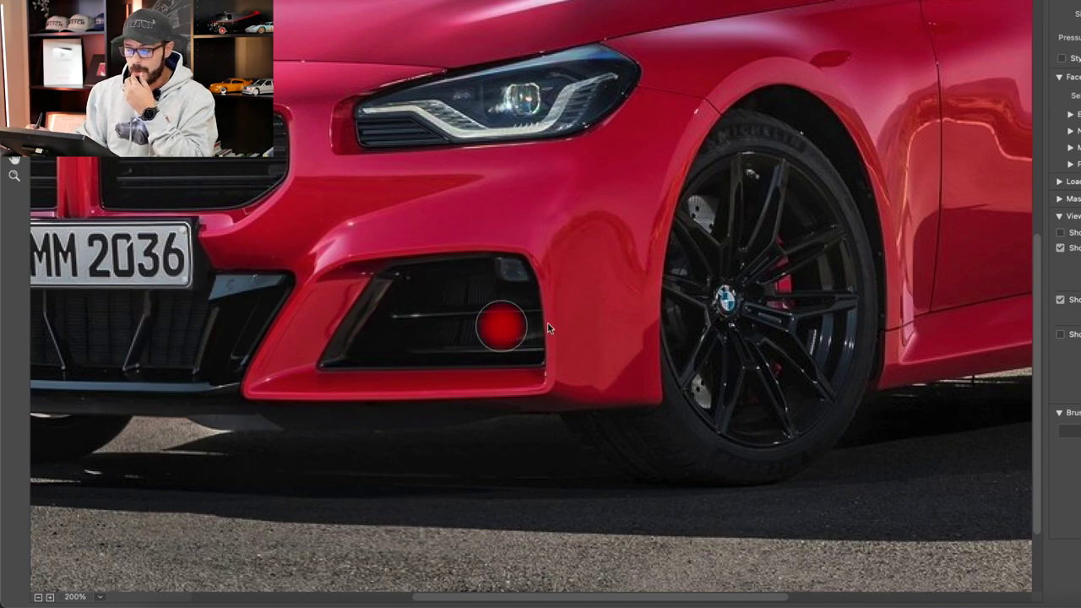
key("ctrl+z")
left_click(518, 259)
key("ctrl+minus")
key("ctrl+minus")
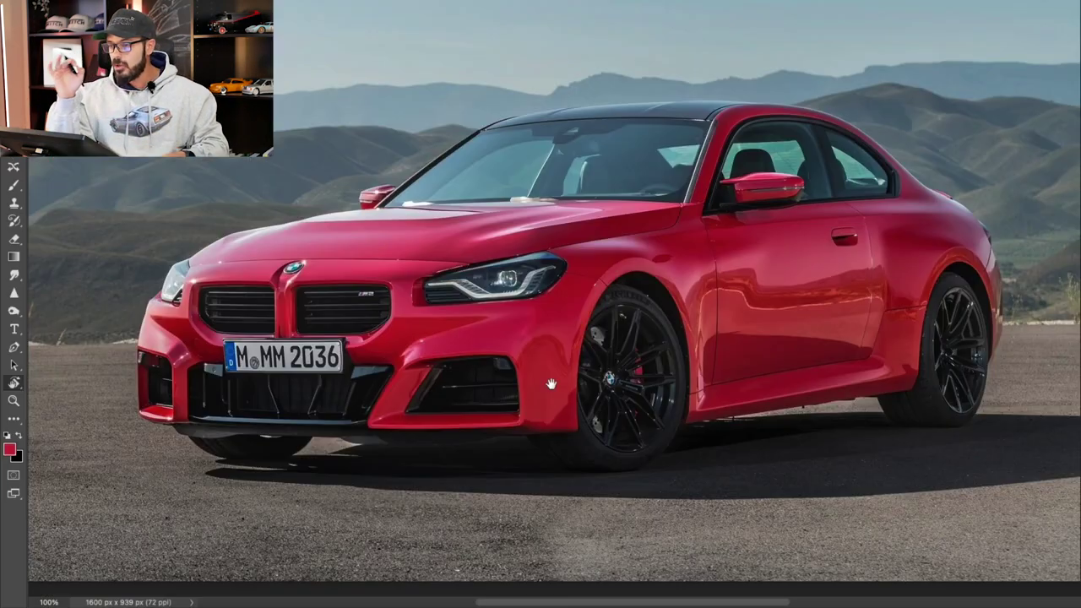
Brush the outer upper corner of the near-side intake clean with sampled body colour.
left_click(515, 364, "super")
left_click(515, 365, "super")
left_click_drag(517, 339, 508, 342)
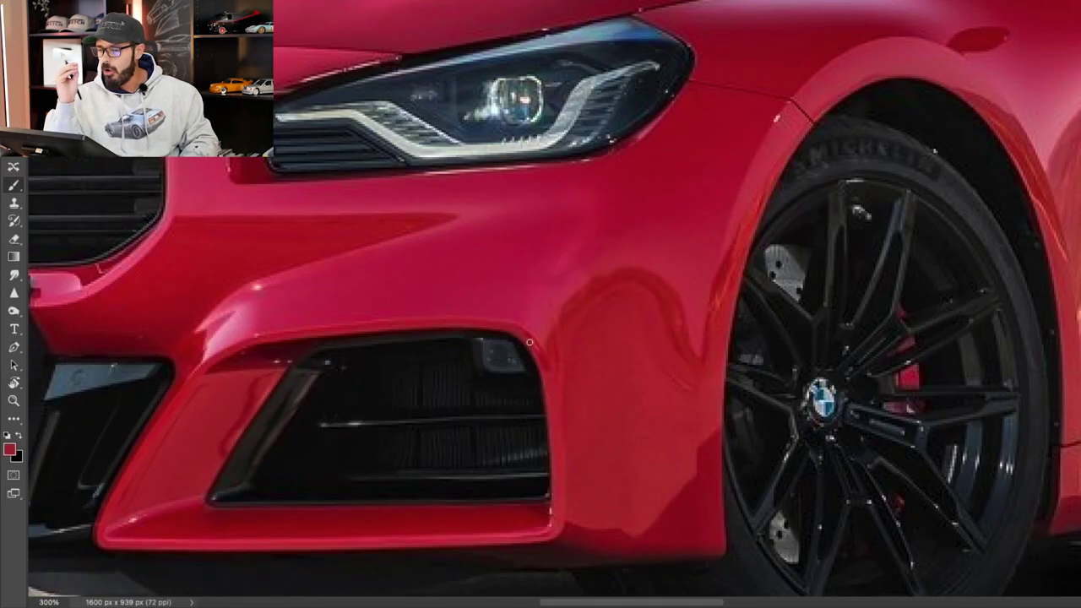
left_click(397, 403, "alt")
left_click(397, 404, "alt")
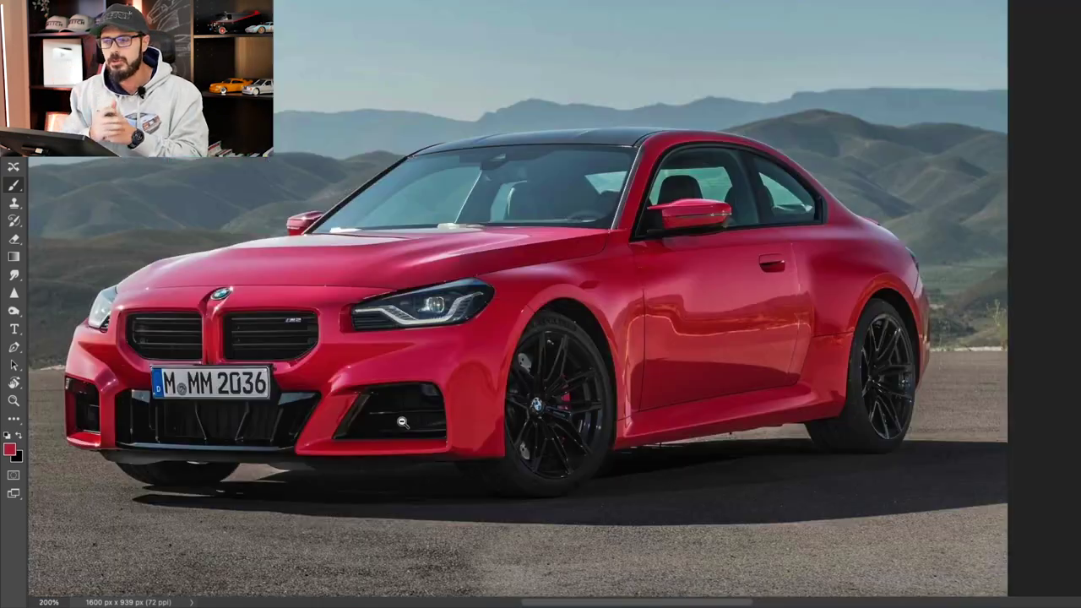
left_click(391, 371, "super")
left_click_drag(391, 371, 679, 402)
left_click(678, 401, "alt")
Liquify the far-side intake and the central intake's lower corners into slanted shapes matching the near side, and apply the warp.
key("ctrl+shift+x")
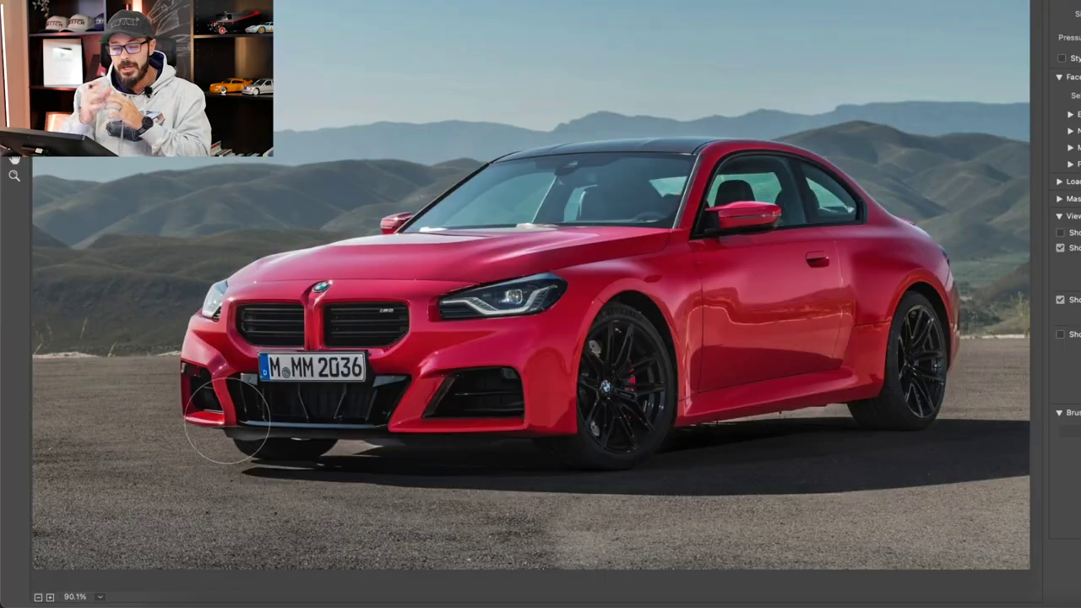
left_click(256, 405, "super")
left_click(277, 406, "super")
left_click_drag(495, 309, 423, 323)
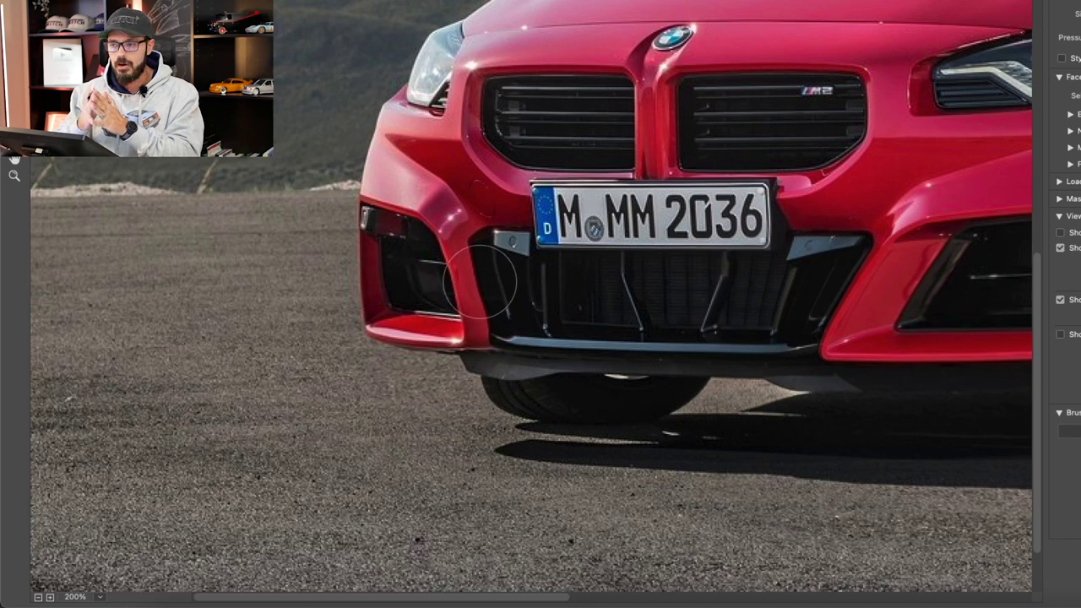
scroll(495, 254, "right", 3)
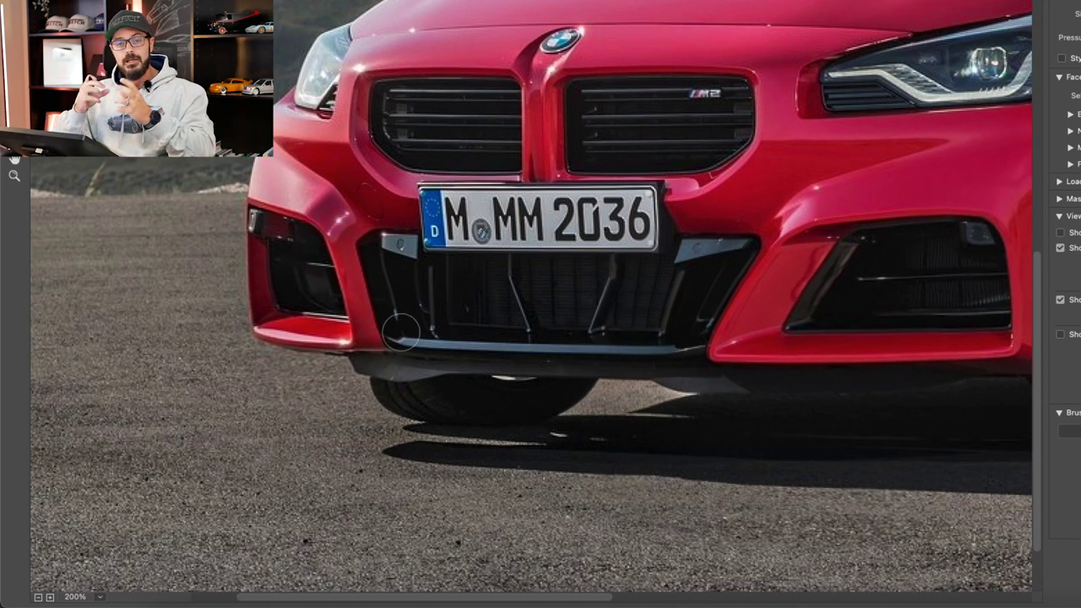
mouse_move(780, 294)
left_mouse_down()
mouse_move(816, 303)
mouse_move(747, 331)
left_mouse_up()
key("Return")
Retouch the far-side lower bumper corner where the red bodywork meets the black front lip.
left_click(428, 500, "super")
left_click(797, 329, "super")
left_click_drag(743, 306, 661, 284)
left_click_drag(762, 352, 786, 371)
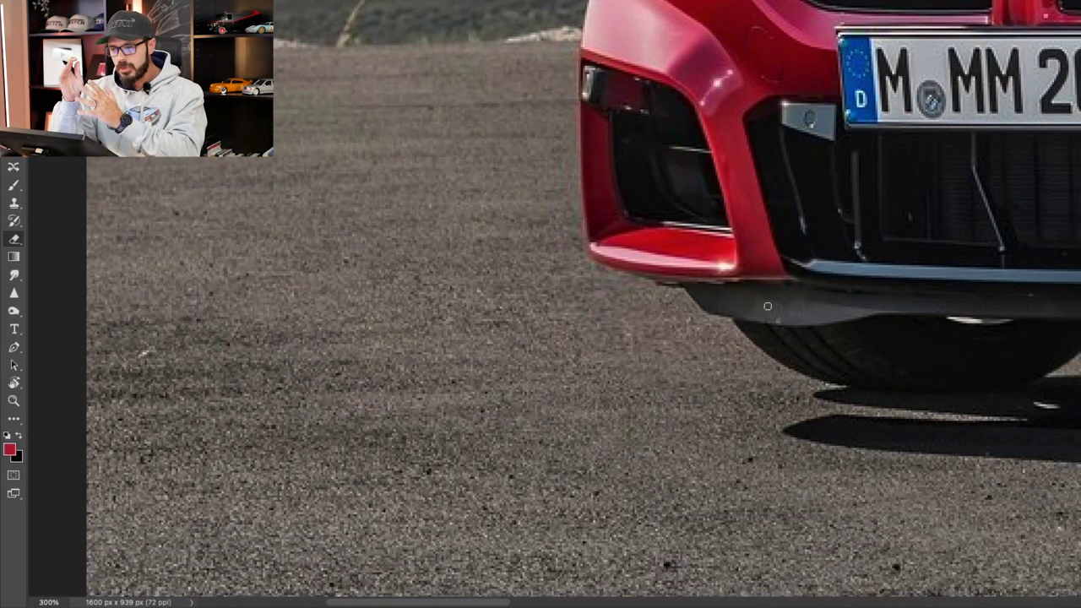
left_click(380, 265)
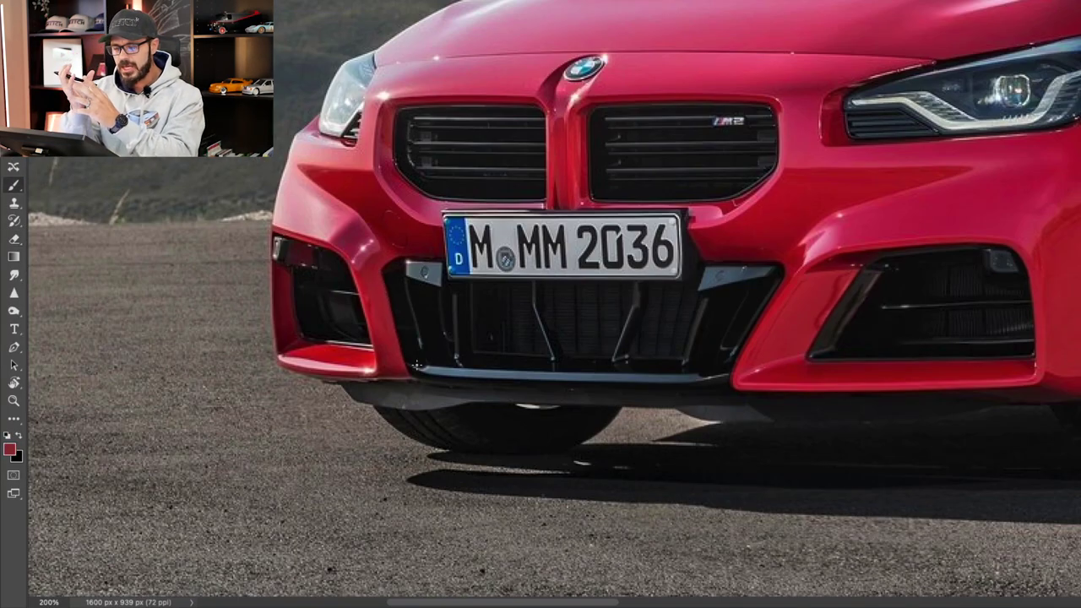
Paint a thin body-red strip beneath the central intake, joining the two lower bumper corners.
left_click_drag(601, 416, 765, 402)
right_click(934, 406)
left_click(1066, 369)
mouse_move(633, 376)
left_mouse_down()
mouse_move(794, 411)
mouse_move(663, 397)
left_mouse_up()
right_click(746, 445)
left_click(697, 384, "alt")
scroll(798, 405, "right", 3)
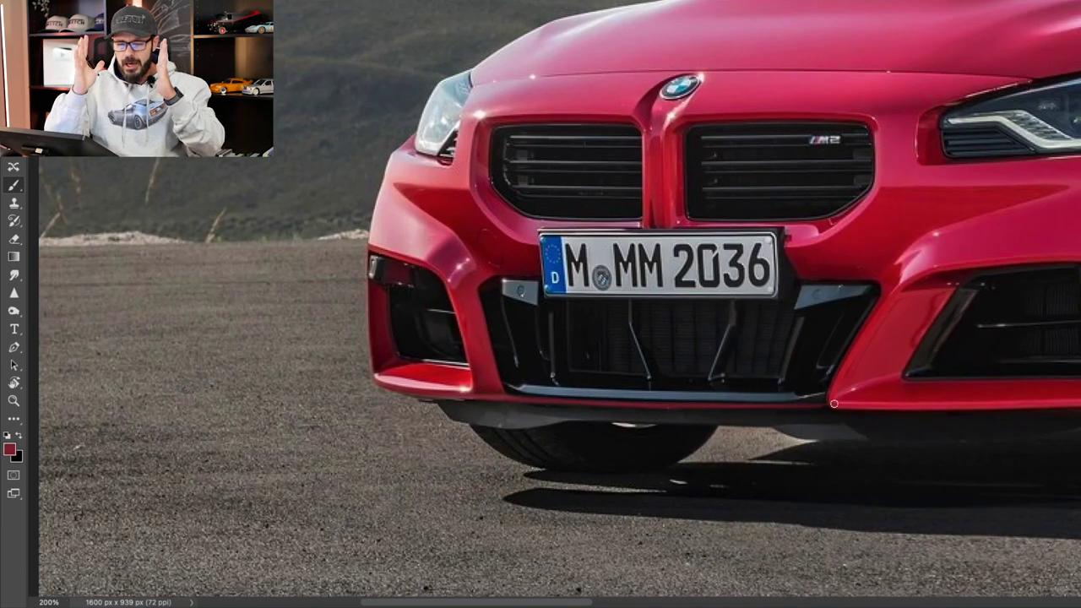
scroll(702, 400, "left", 2)
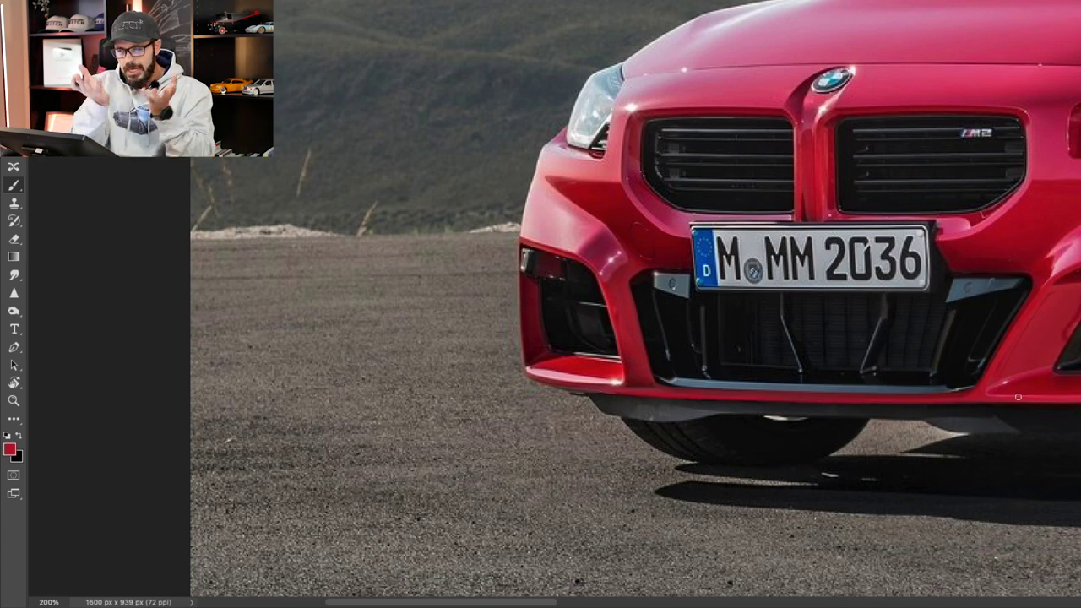
Lasso the near-side headlight, copy it to a new layer and shift it slightly down toward the bumper.
scroll(651, 387, "down", 2)
scroll(728, 335, "up", 2)
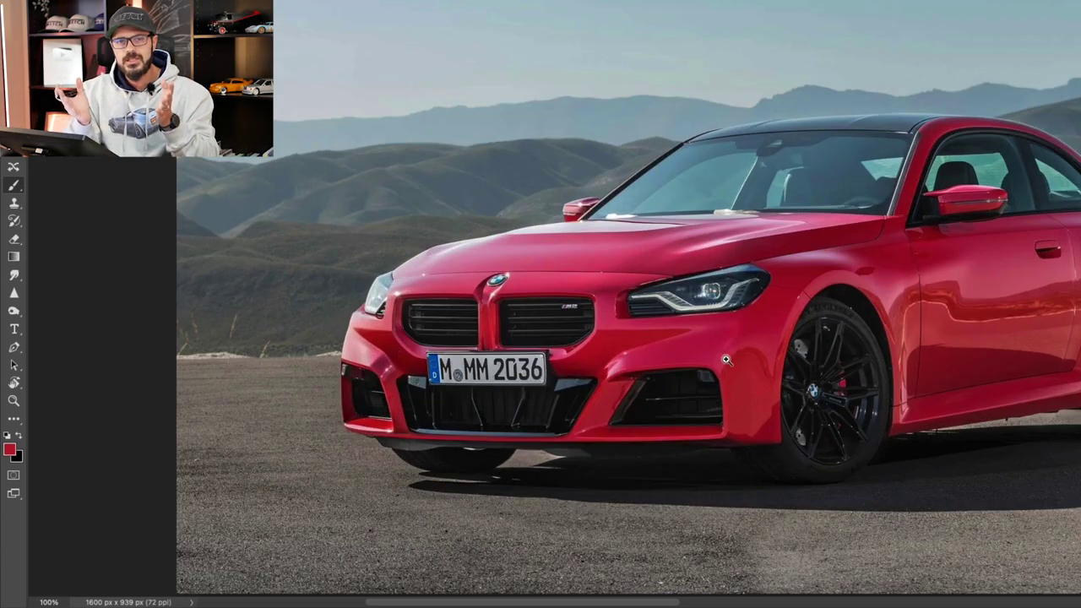
scroll(592, 307, "down", 1)
key("l")
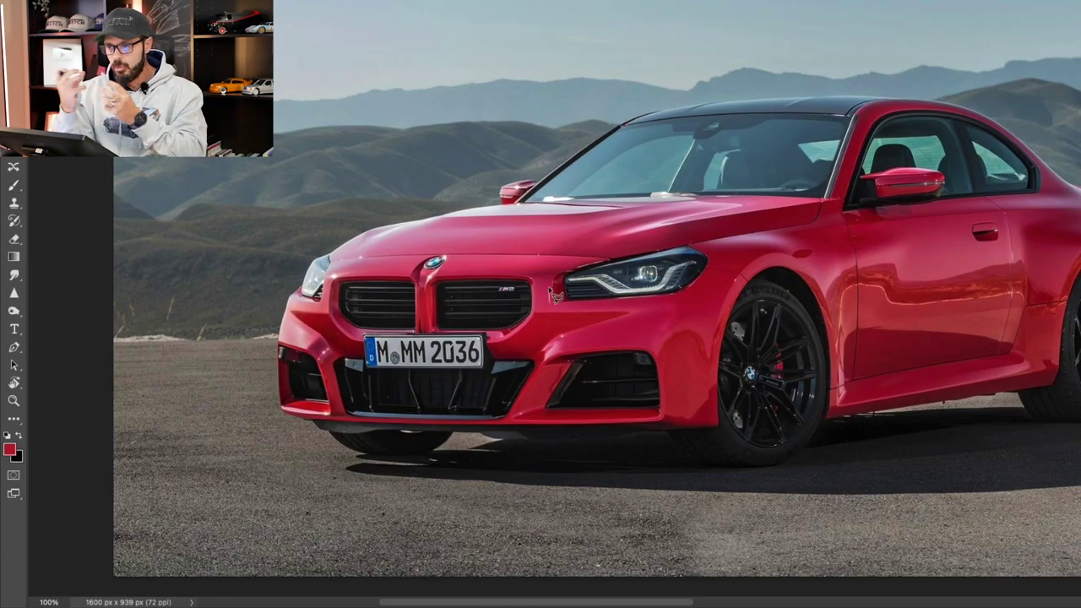
mouse_move(551, 300)
left_mouse_down()
mouse_move(688, 245)
mouse_move(703, 279)
mouse_move(591, 300)
left_mouse_up()
key("ctrl+j")
key("v")
left_click_drag(654, 283, 650, 291)
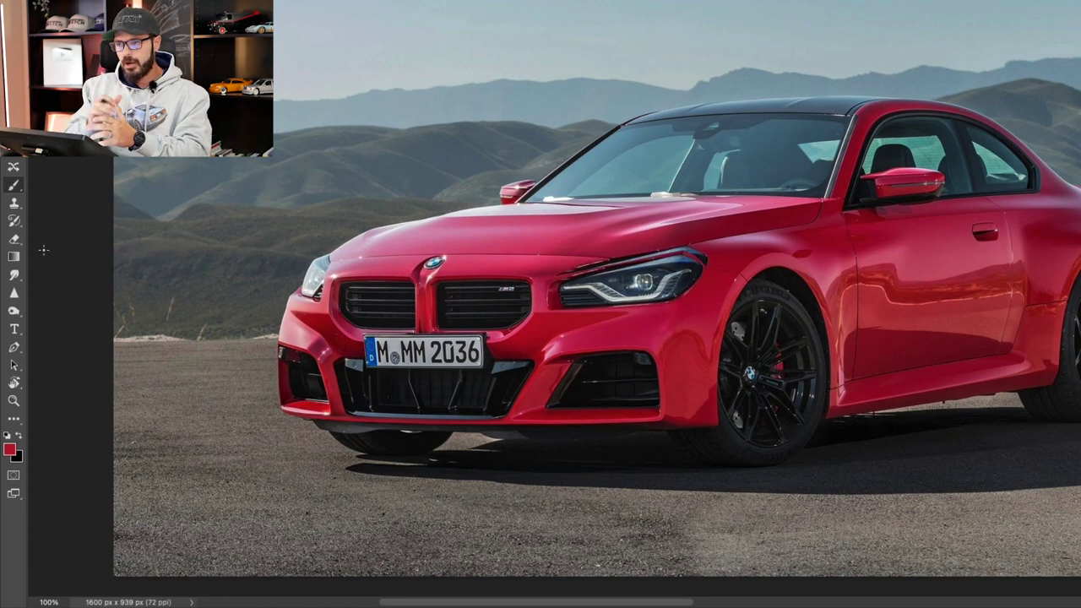
Clone red bodywork over the leftover upper edge of the original near-side headlight.
key("s")
left_click_drag(672, 252, 589, 265)
left_click(557, 271, "alt")
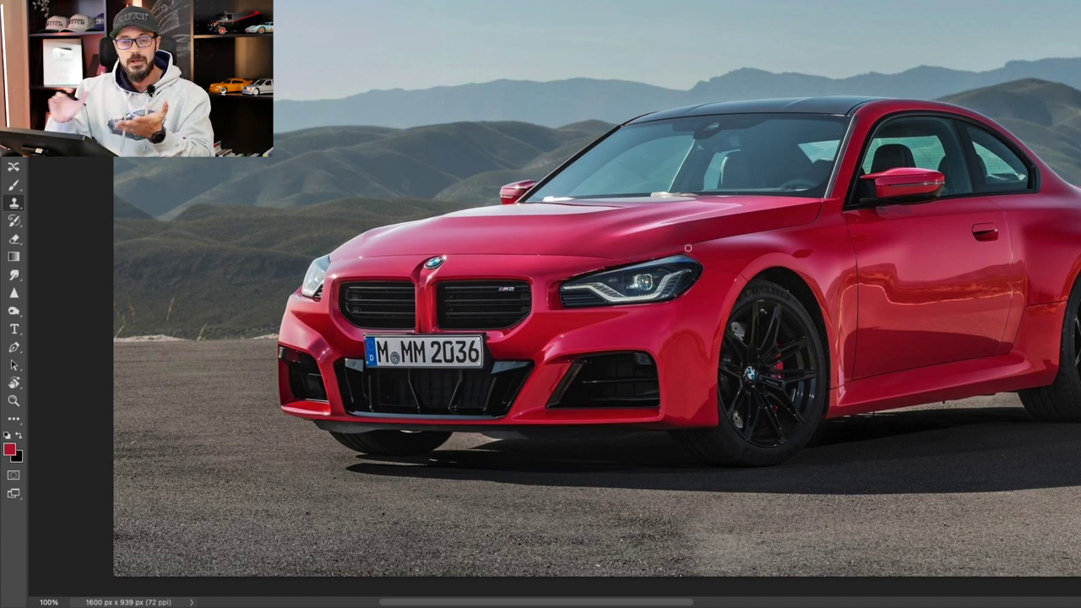
Paint sampled body colours between the hood edge and the near-side headlight to rebuild the surface there.
key("ctrl+plus")
left_click_drag(532, 185, 636, 239)
key("b")
left_click_drag(639, 238, 636, 238)
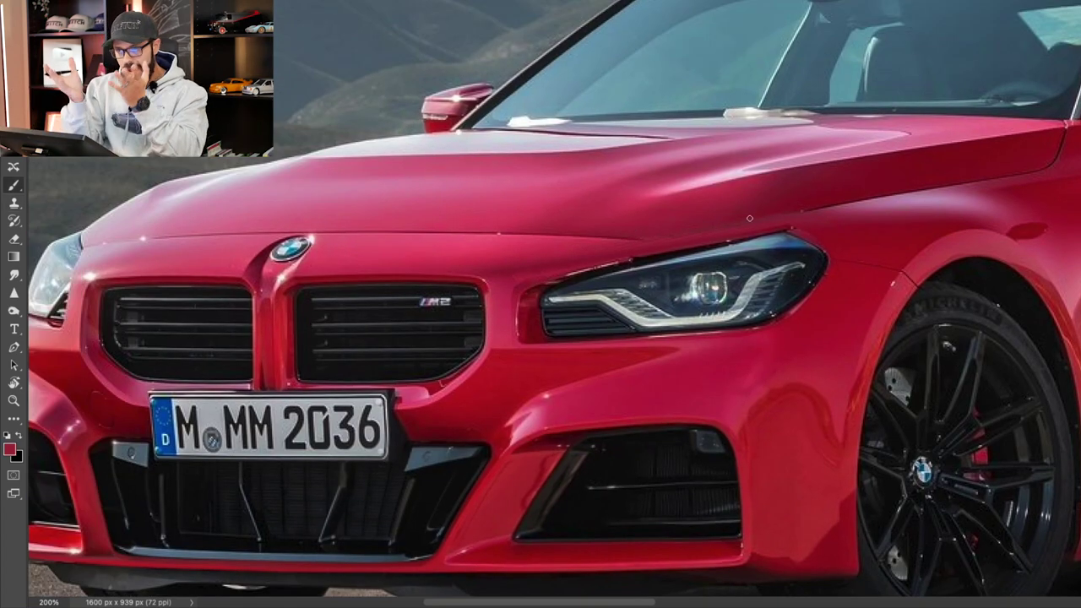
left_click(839, 203, "alt")
right_click(842, 189)
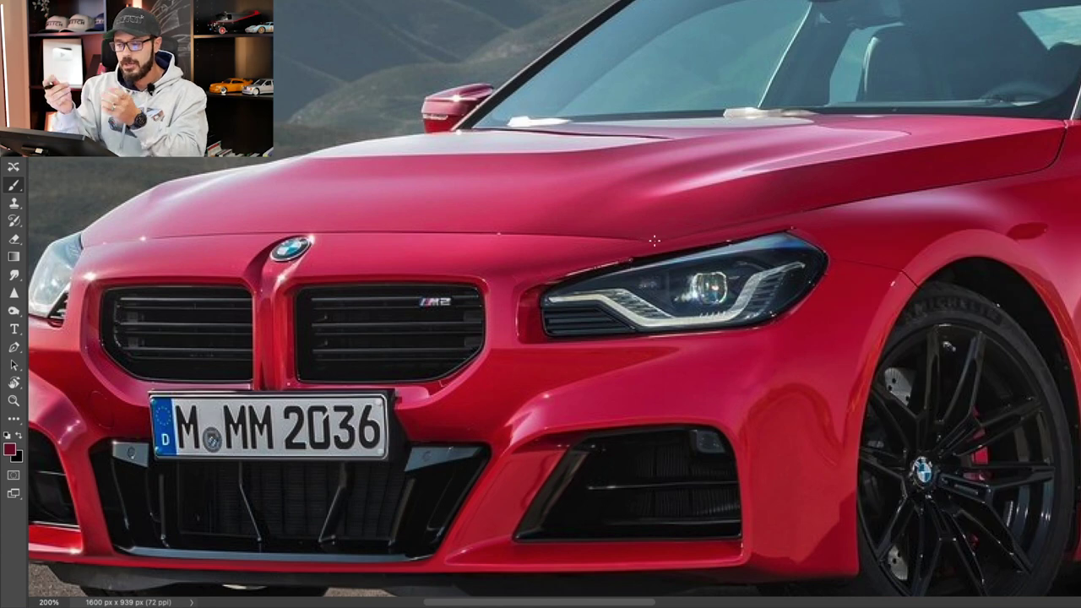
left_click(604, 246, "alt")
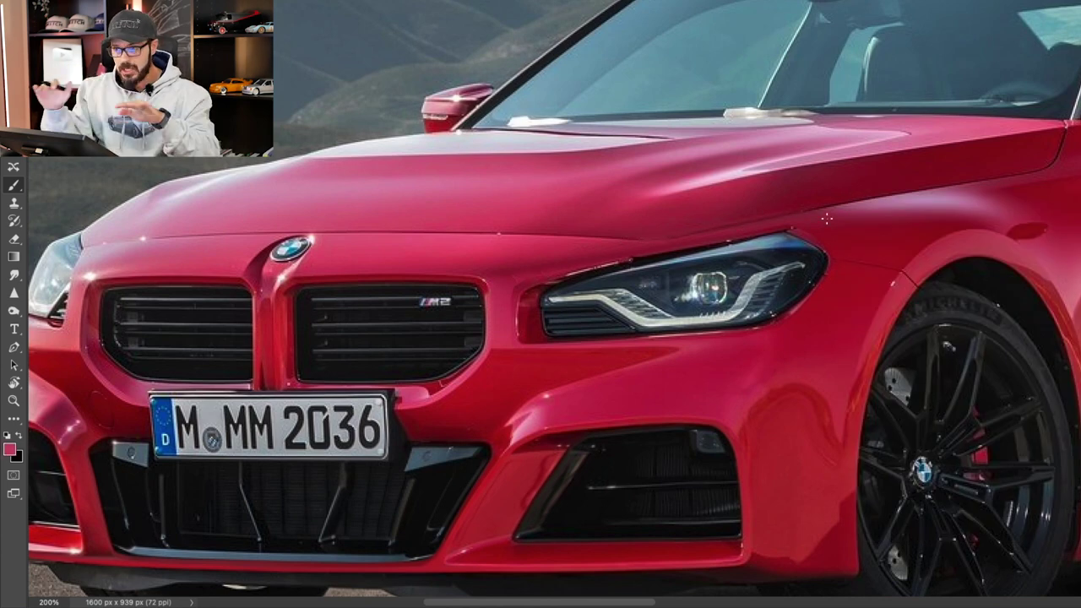
Refine the near-side headlight's upper outline in black and touch up the red bodywork around its corners.
key("e")
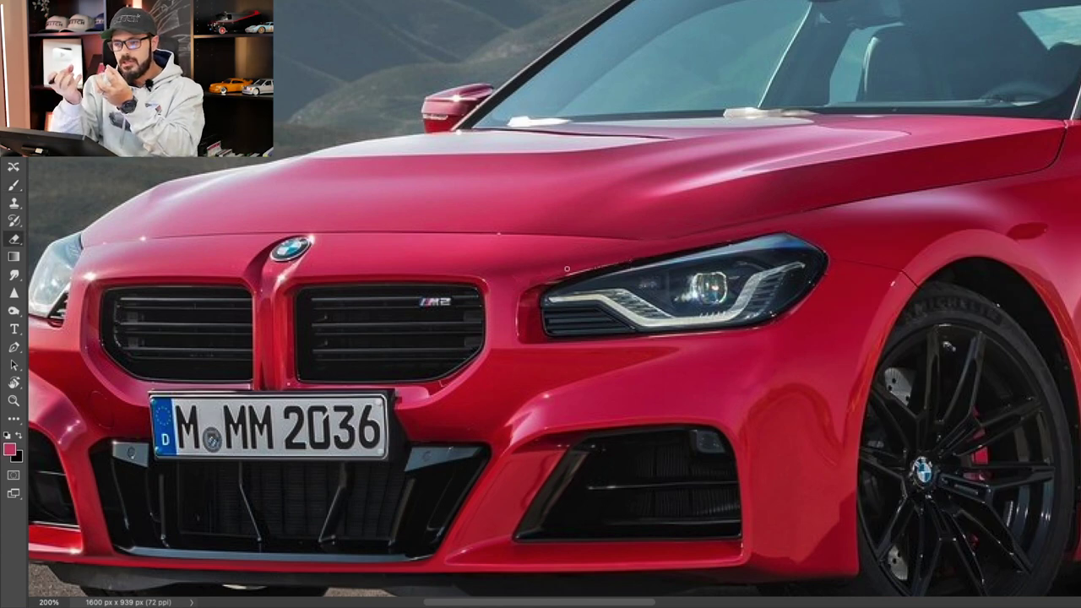
key("b")
key("d")
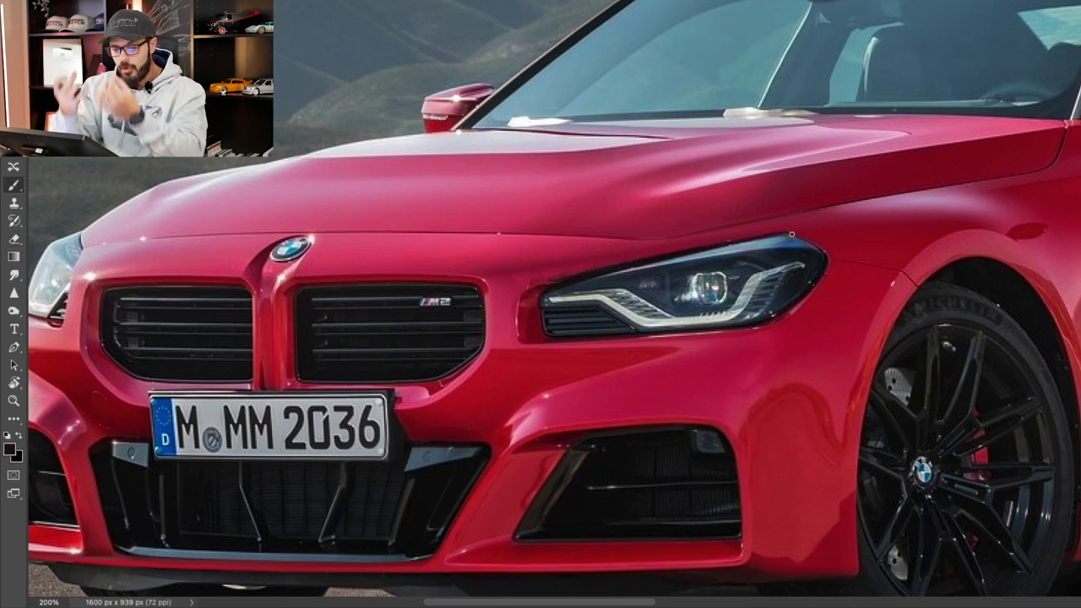
right_click(792, 233)
left_click(511, 309, "alt")
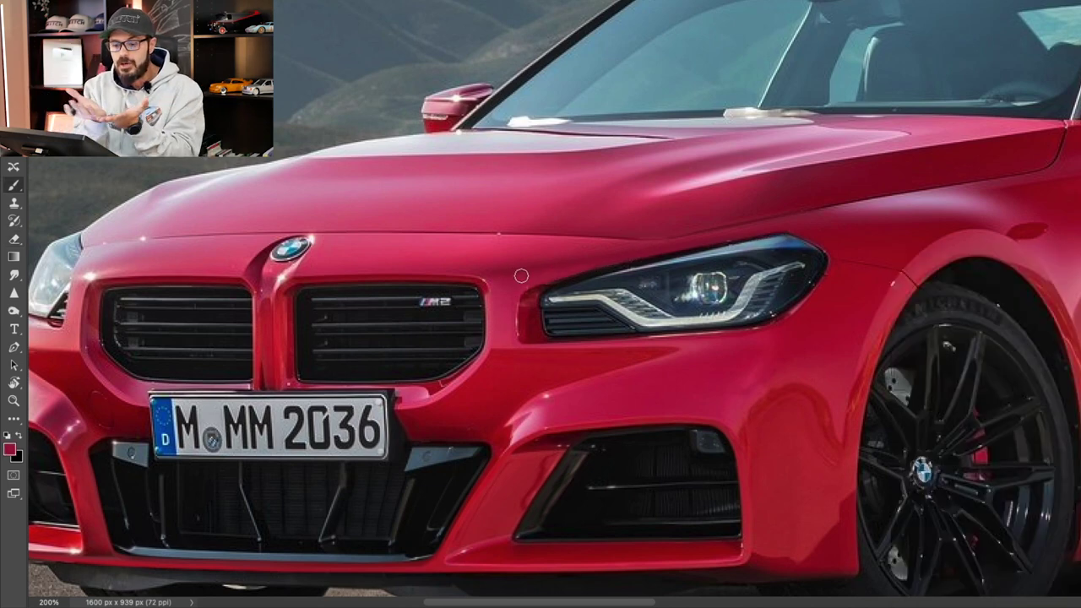
left_click(553, 291, "alt")
left_click_drag(552, 290, 548, 291)
left_click_drag(824, 245, 655, 253)
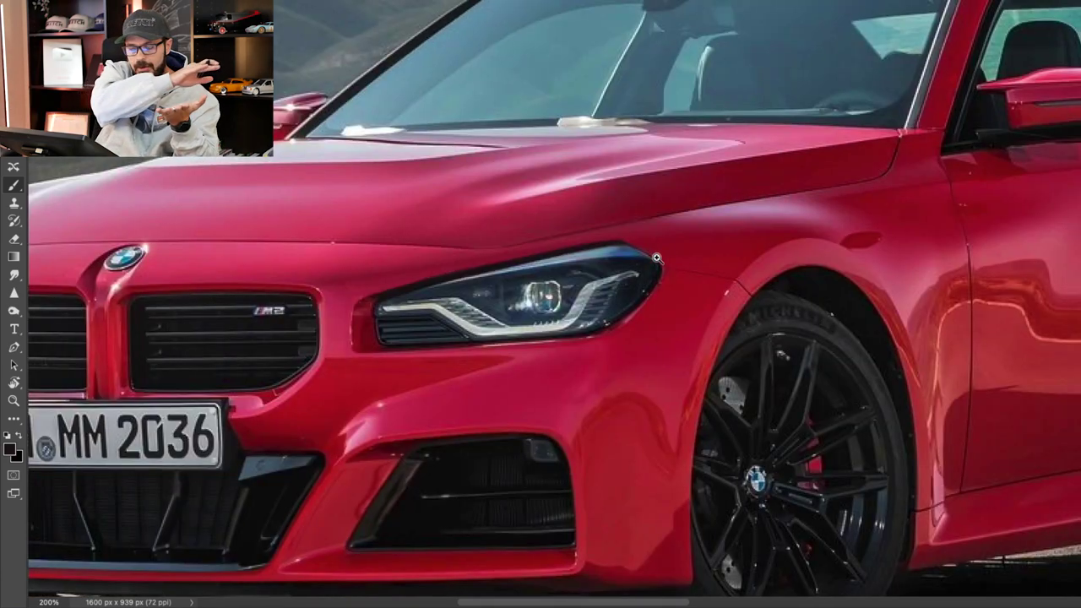
key("super+plus")
key("super+plus")
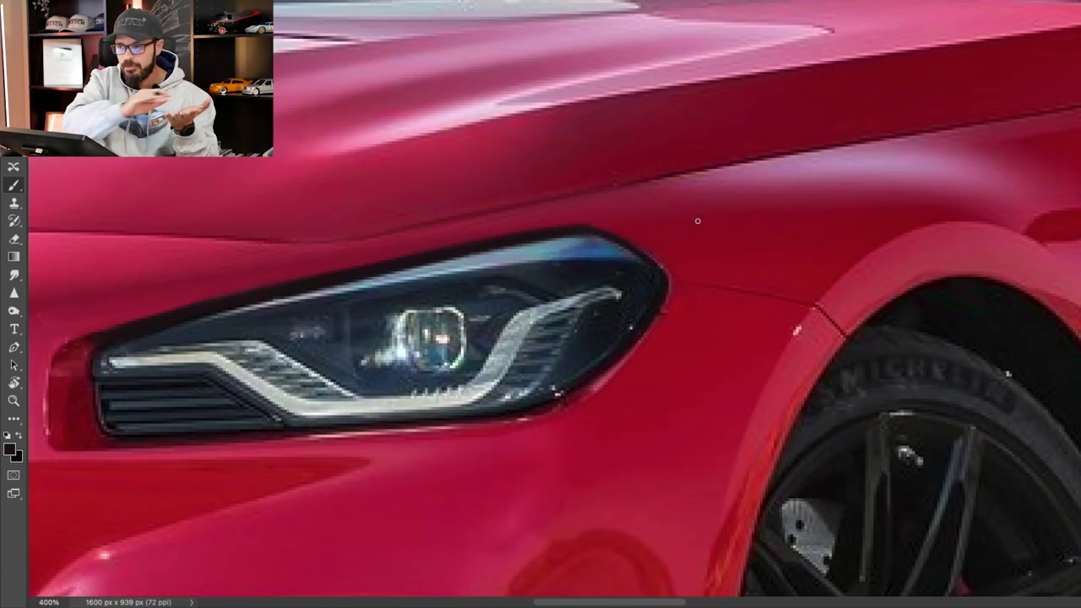
Lasso the far-side headlight, copy it to a new layer and transform it slightly lower and outward.
scroll(706, 250, "down", 5)
scroll(437, 288, "up", 3)
left_click_drag(437, 288, 512, 295)
key("l")
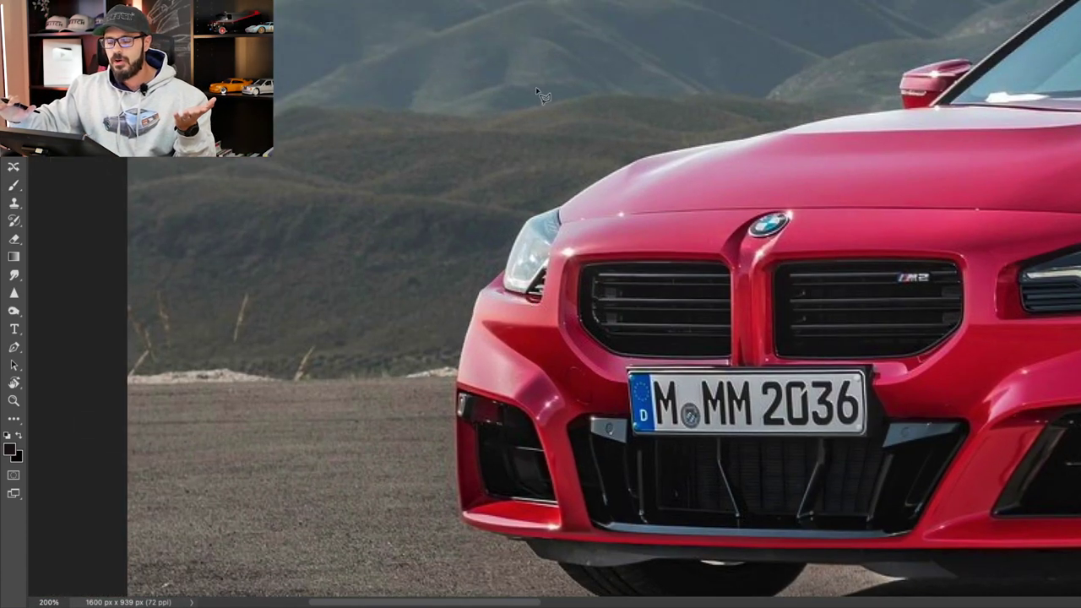
left_click(564, 209)
key("super+j")
key("super+t")
left_click_drag(479, 307, 462, 322)
key("Return")
key("e")
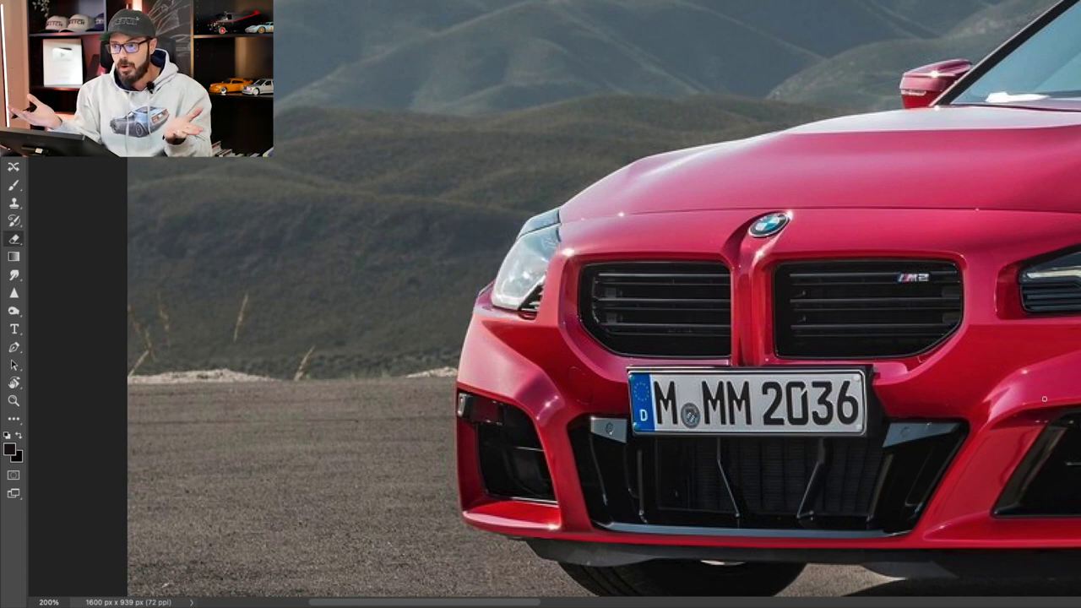
Clone the background hills over the leftover top of the original far-side headlight beside the hood edge.
key("s")
left_click(488, 178, "alt")
mouse_move(570, 203)
left_mouse_down()
mouse_move(490, 230)
mouse_move(603, 175)
left_mouse_up()
key("super+z")
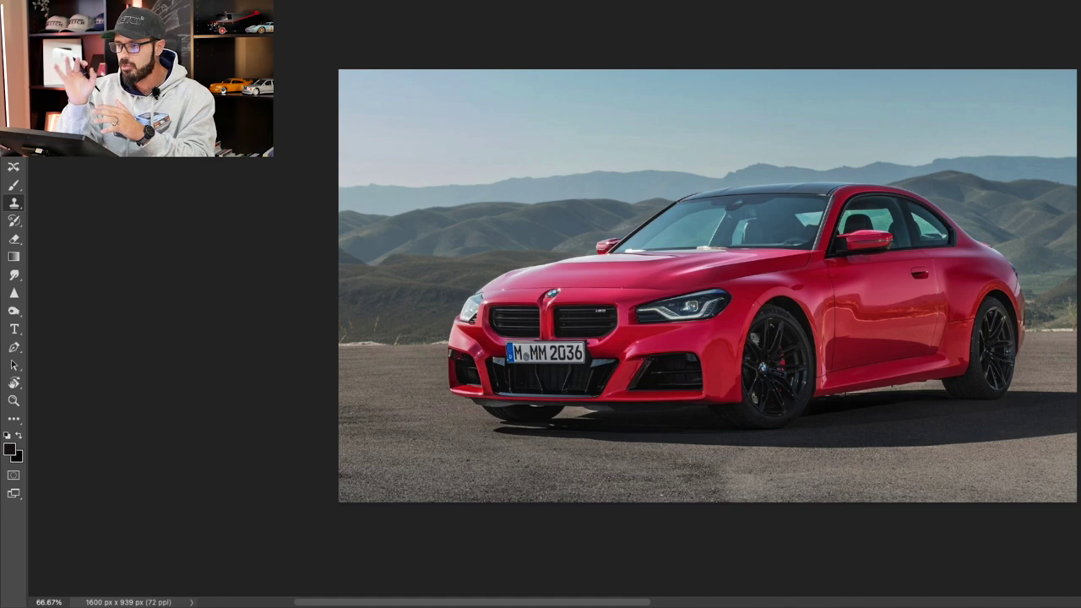
scroll(469, 295, "up", 2)
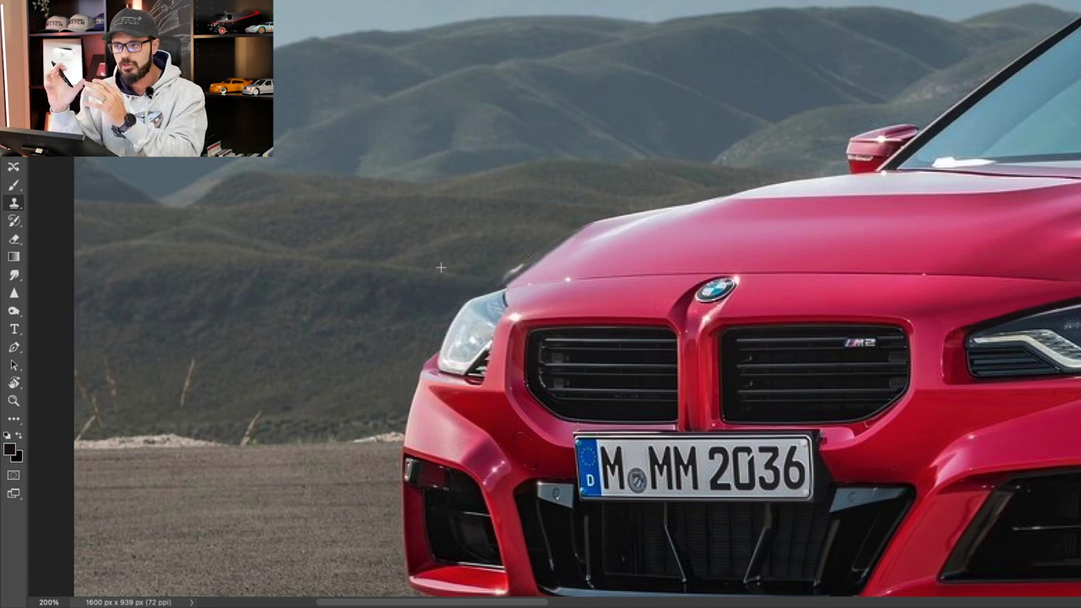
scroll(832, 338, "down", 3)
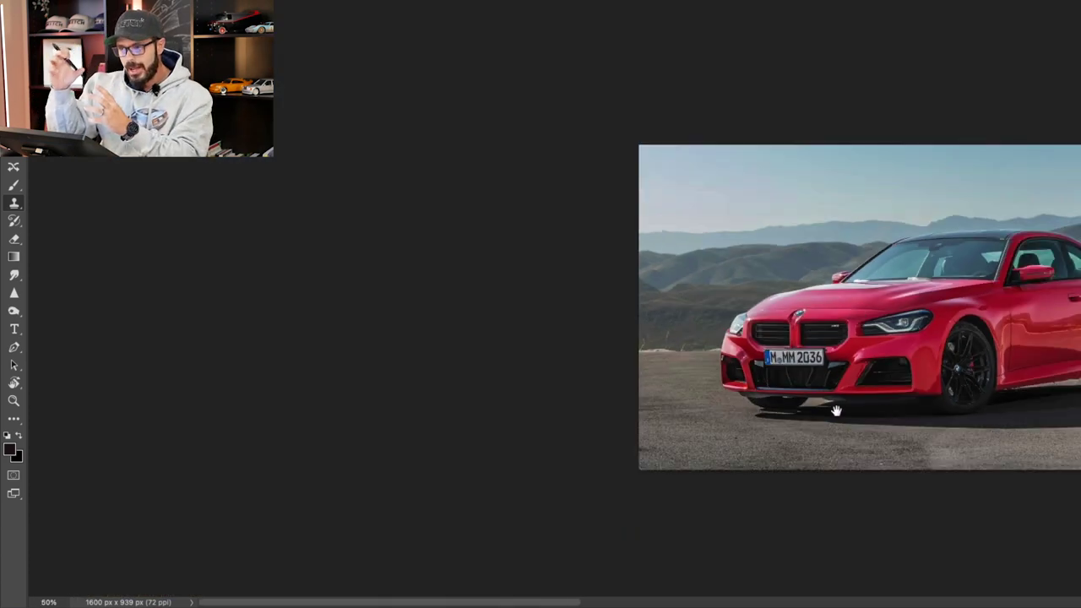
Use Liquify to refine the far-side headlight and hood corner, masking the bodywork around the headlight's lower end.
left_click_drag(835, 411, 537, 439)
scroll(453, 352, "up", 1)
key("e")
left_click(444, 297, "alt")
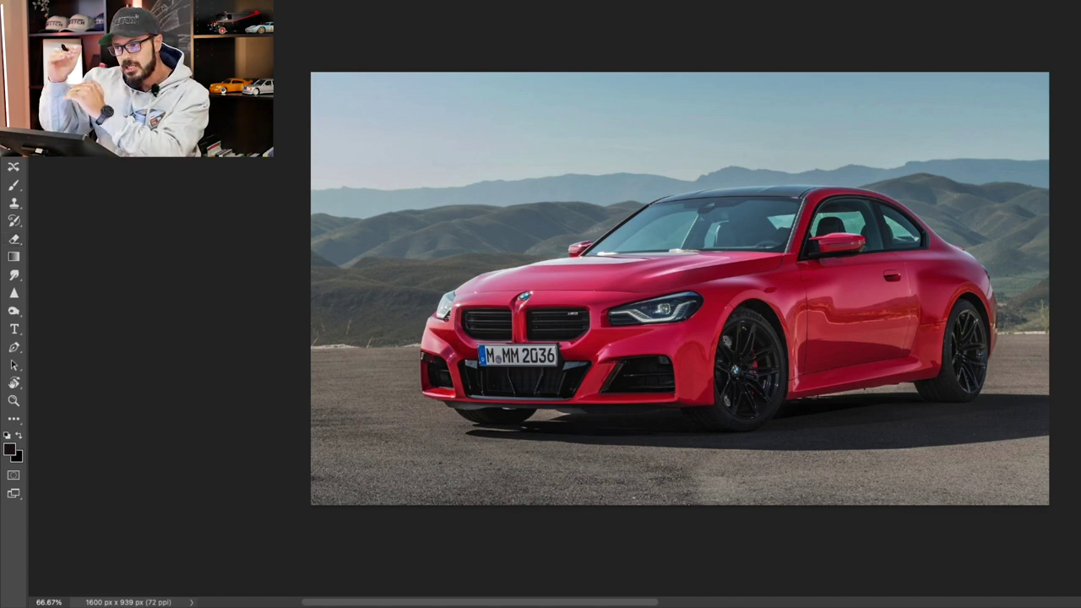
scroll(452, 304, "up", 3)
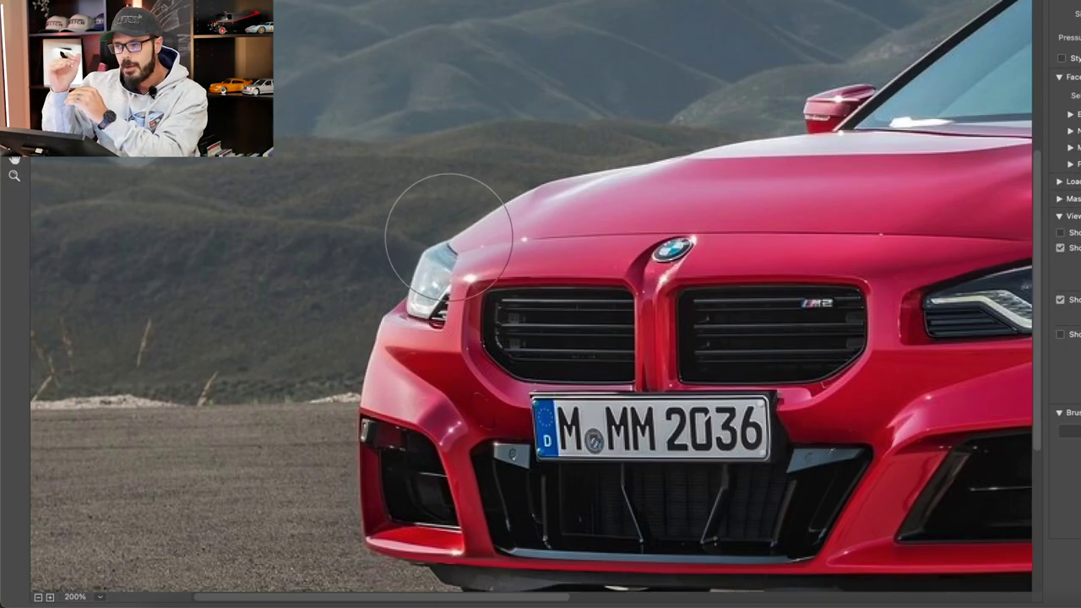
scroll(281, 300, "down", 3)
scroll(279, 297, "up", 3)
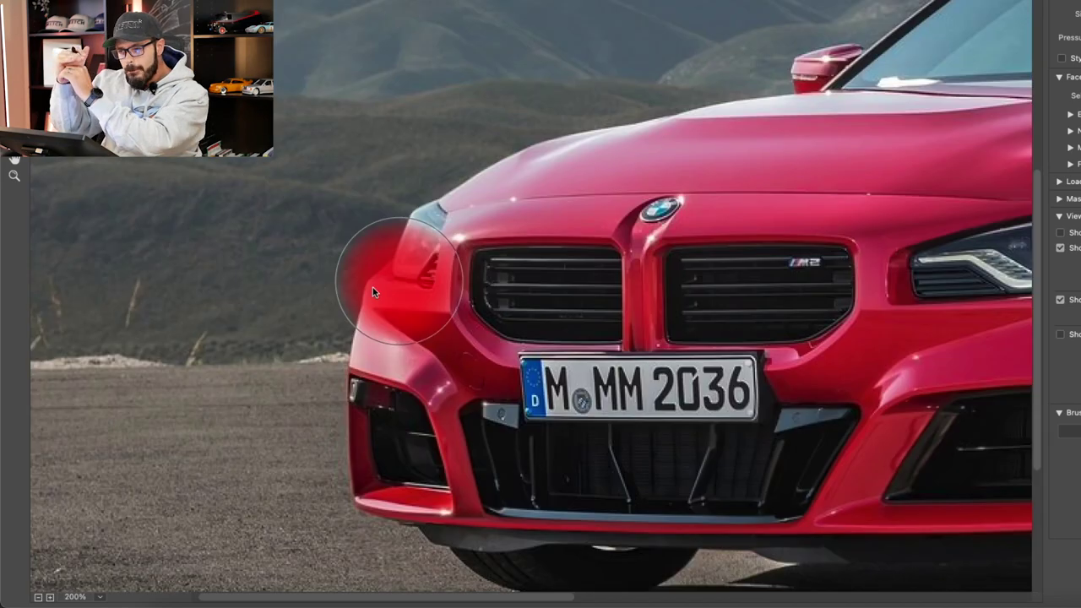
scroll(413, 299, "down", 3)
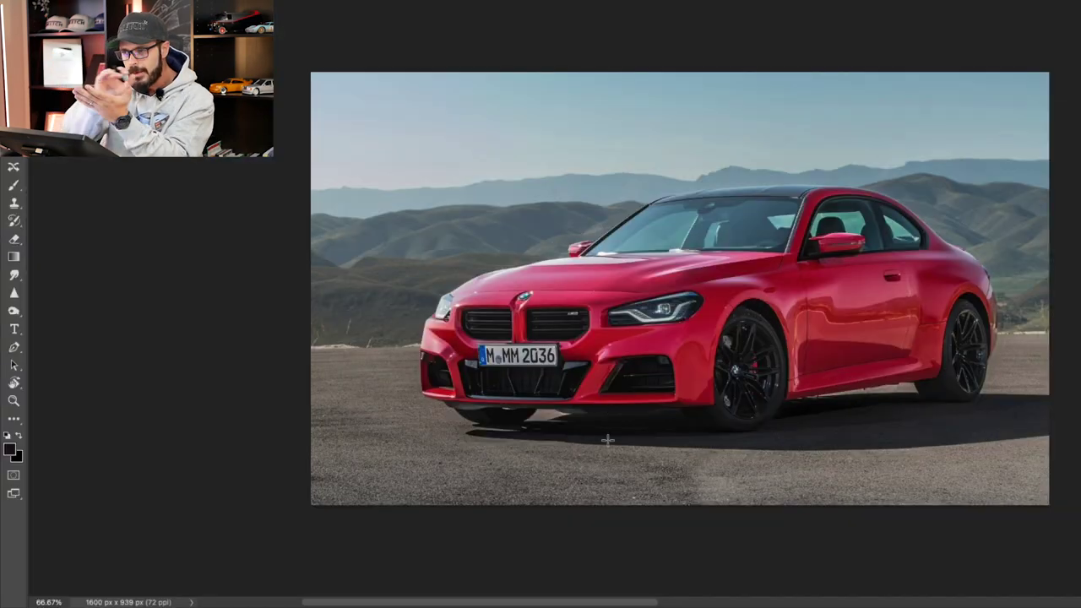
Touch up the red bodywork around the near-side outer intake and the headlight's inner corner with sampled body colours.
scroll(603, 435, "up", 4)
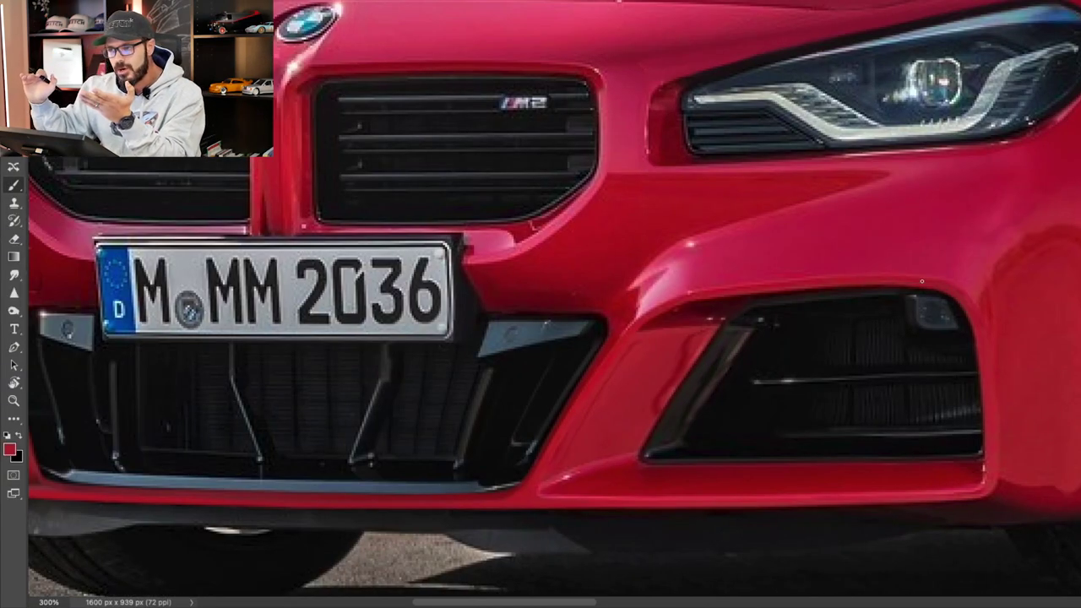
scroll(742, 404, "down", 3)
left_click_drag(1073, 405, 919, 383)
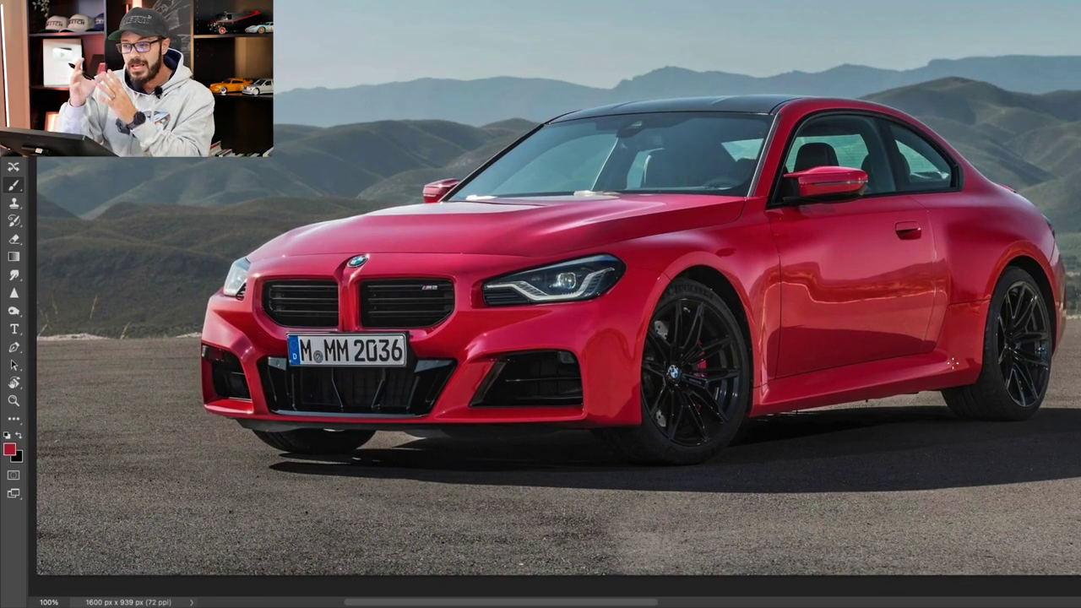
scroll(589, 260, "up", 2)
left_click(358, 274, "alt")
right_click(603, 253)
left_click(402, 271, "alt")
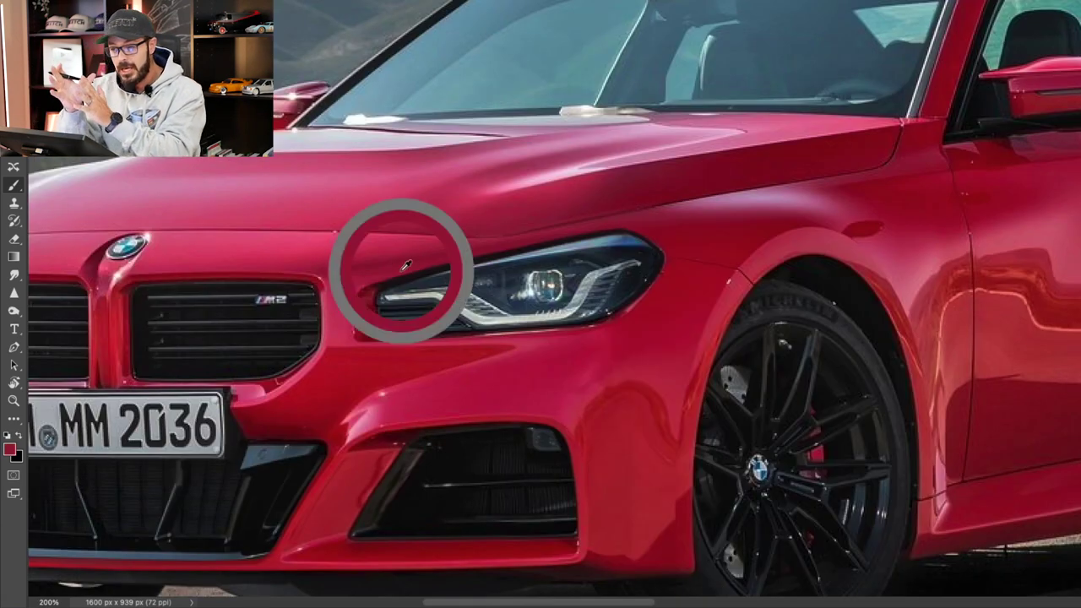
scroll(548, 440, "down", 3)
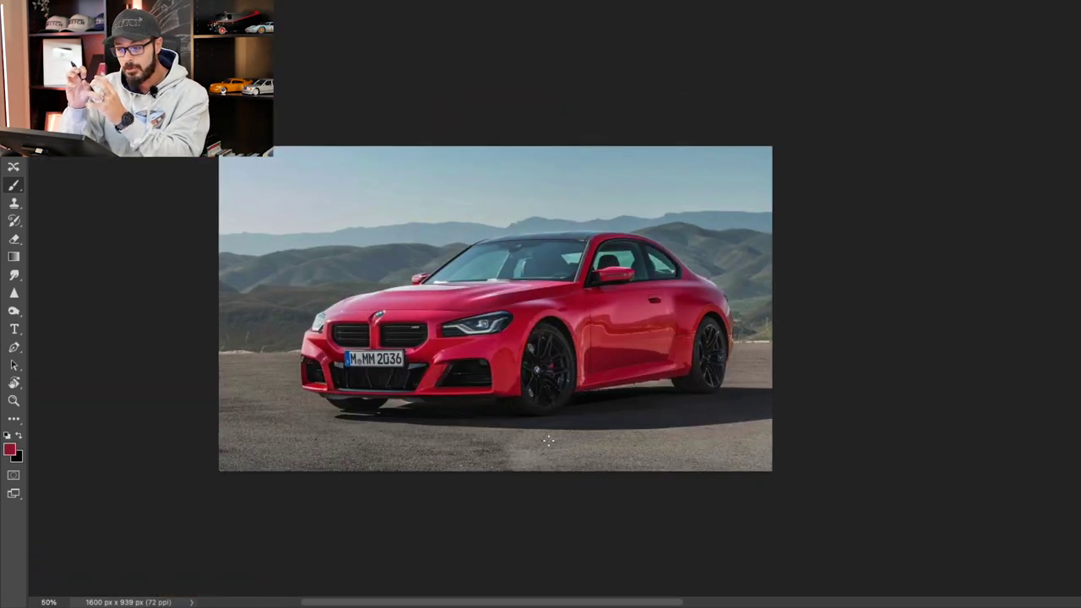
scroll(353, 368, "up", 1)
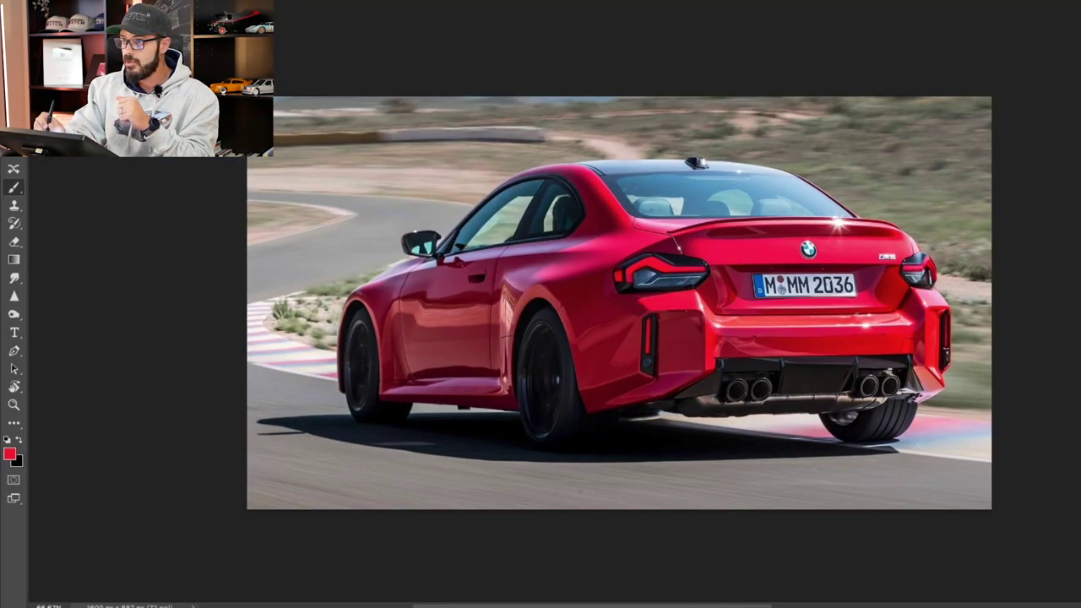
scroll(601, 238, "up", 3)
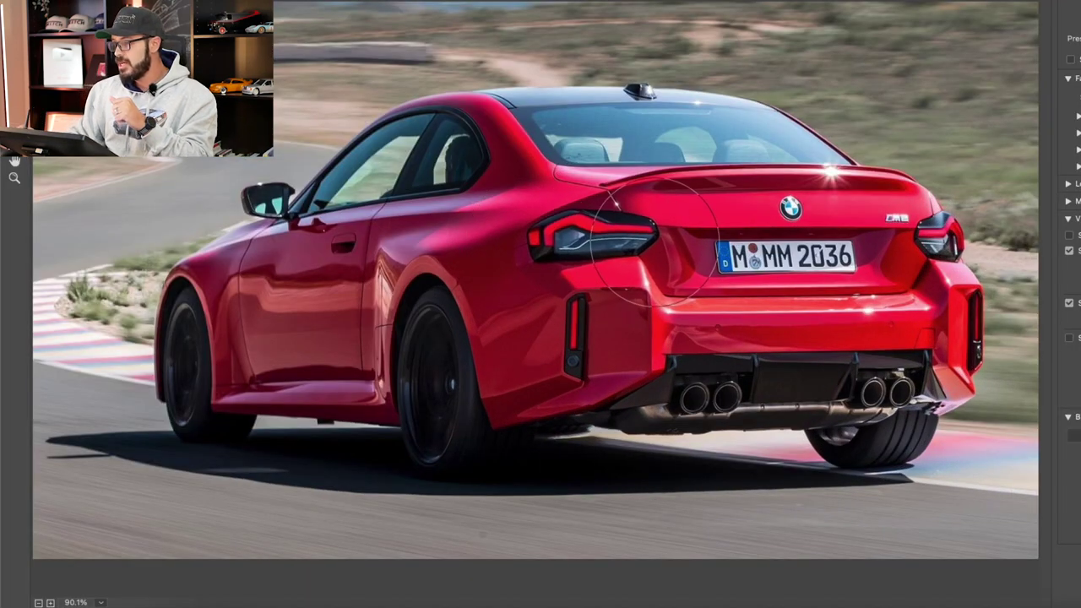
key("]")
left_click_drag(763, 289, 779, 276)
left_click_drag(853, 289, 853, 276)
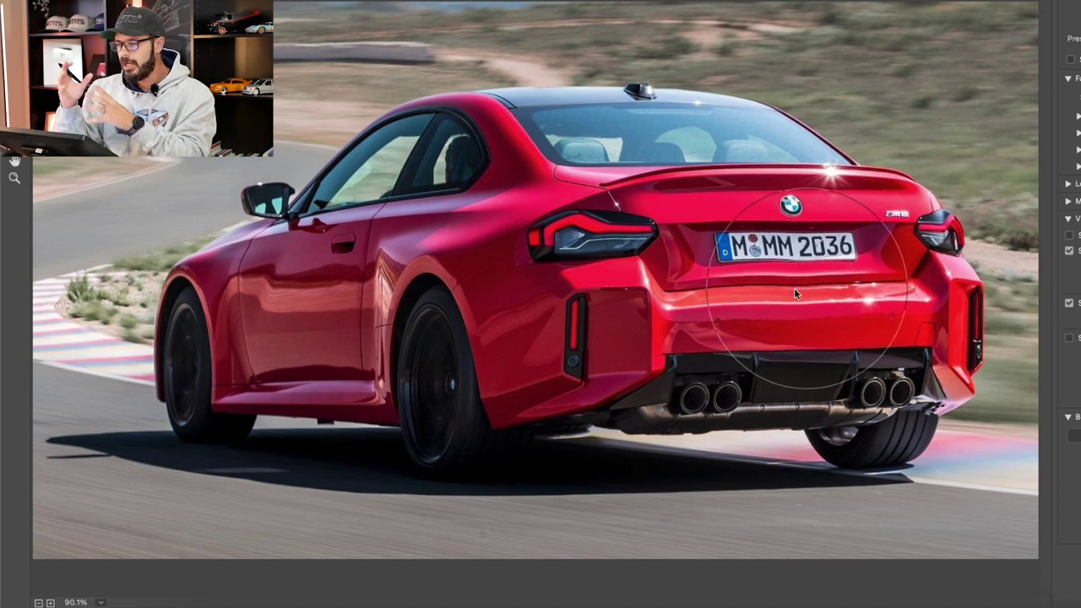
key("Return")
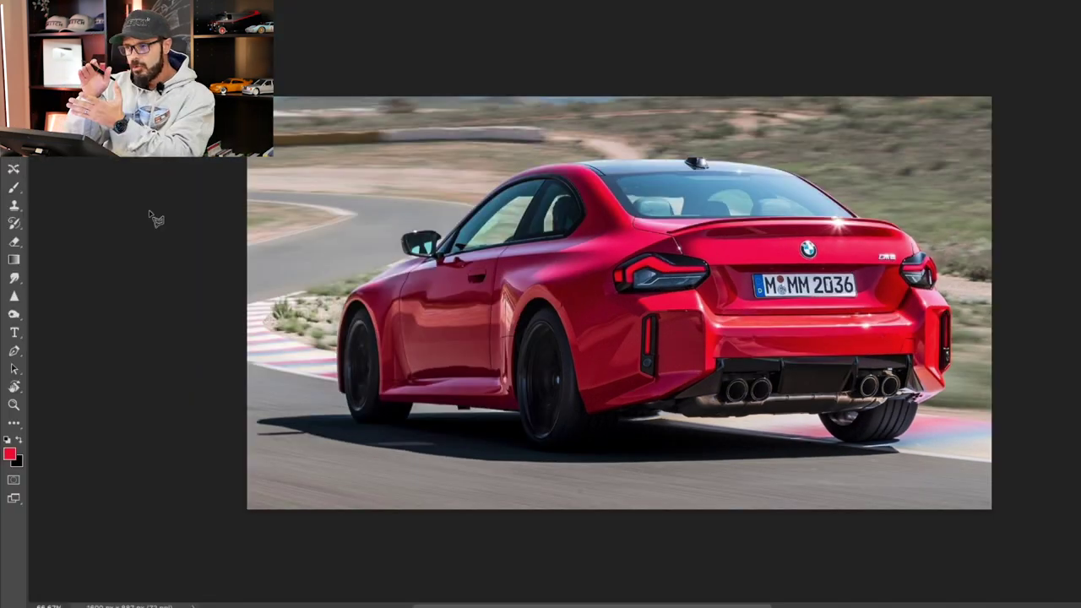
Trace a closed Pen tool path around both tail lights, the boot lid and the bumper's upper section in the rear photo.
left_click(702, 280, "super")
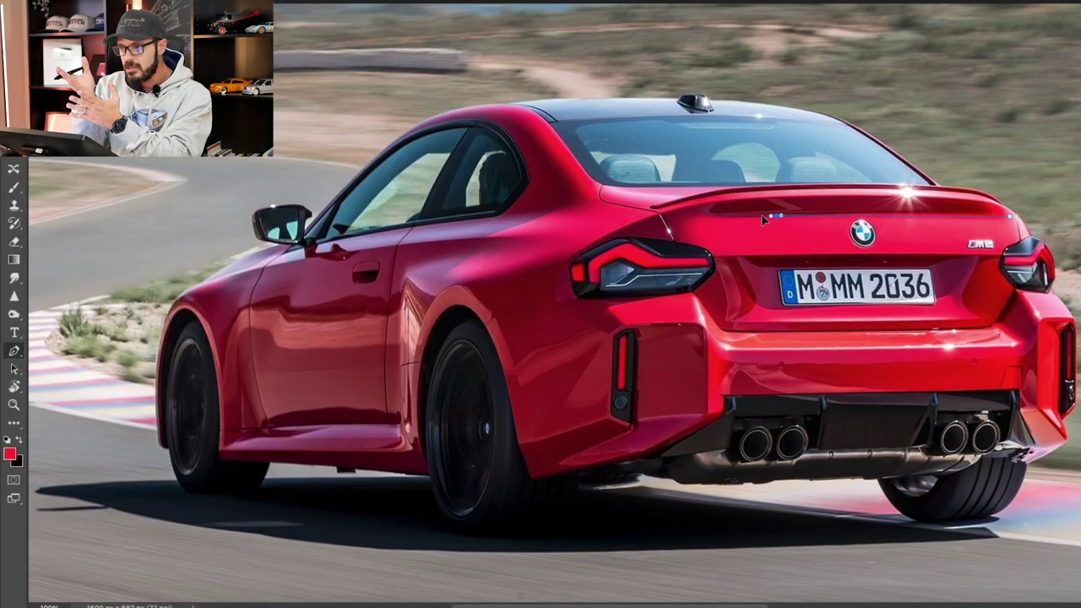
left_click(657, 224)
left_click(607, 235)
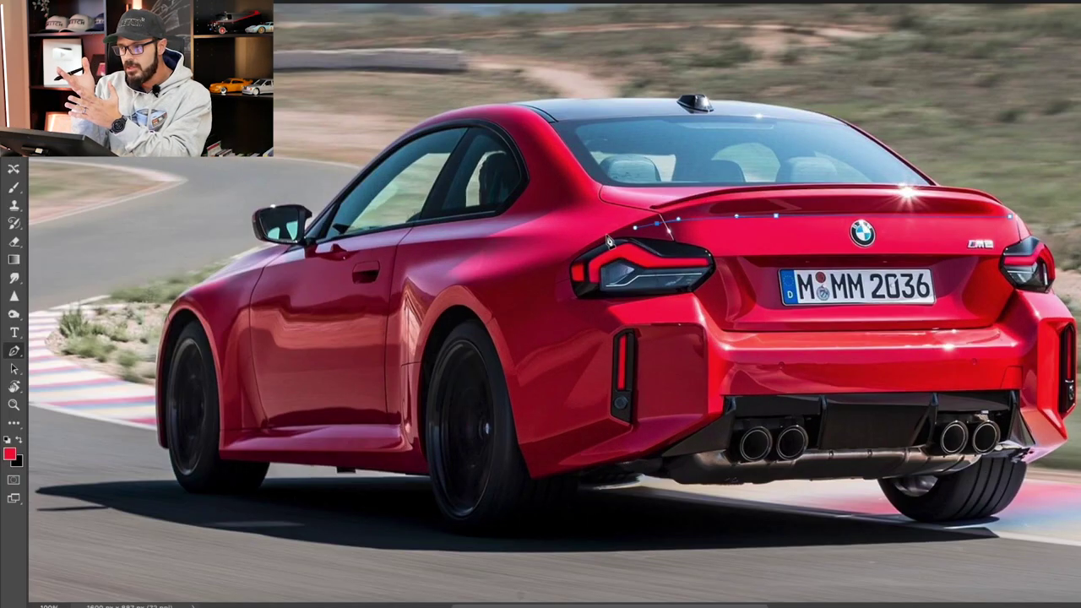
left_click(563, 263)
left_click(556, 304)
left_click(608, 335)
left_click(620, 326)
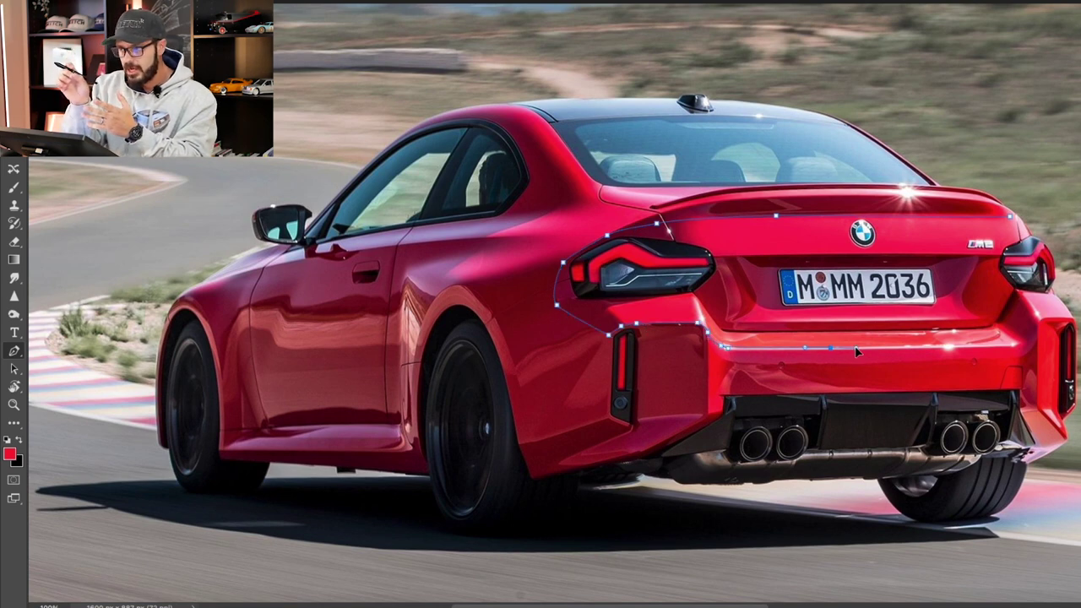
left_click_drag(823, 380, 861, 382)
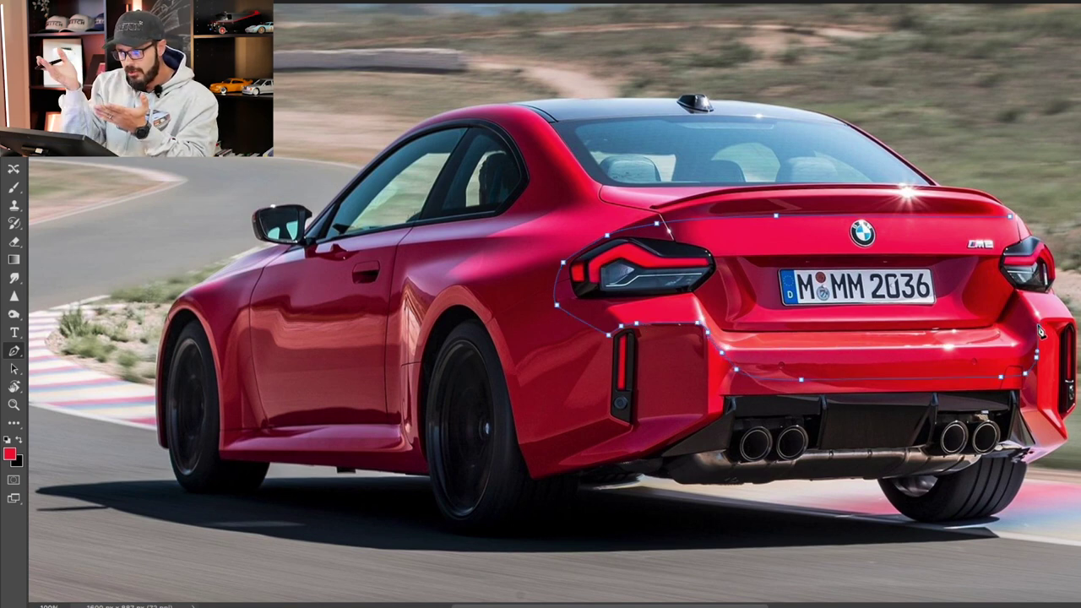
left_click(1032, 234)
left_click(1021, 217)
left_click(1009, 216)
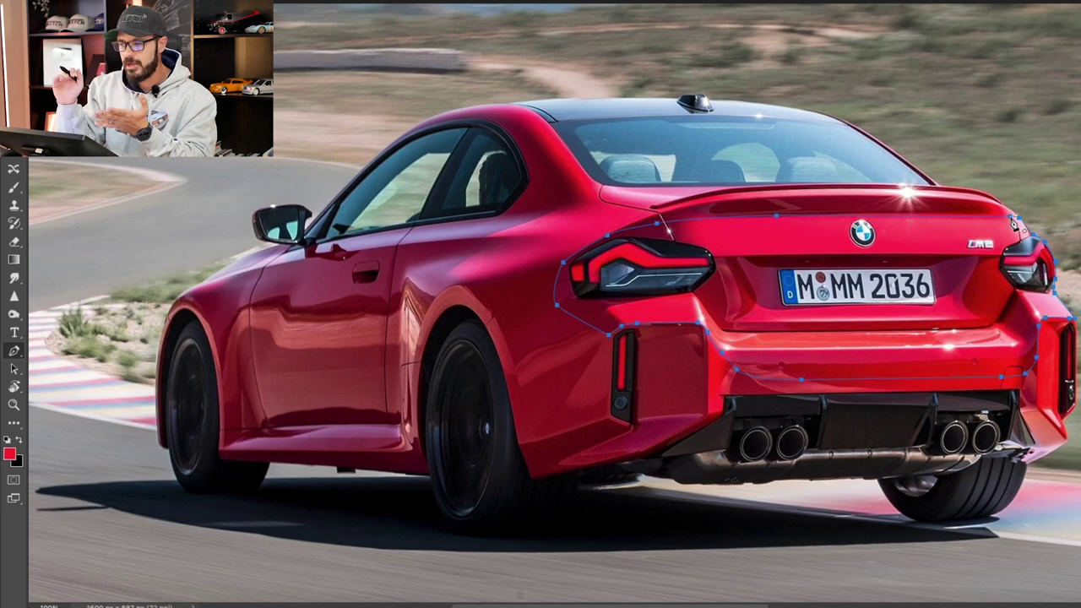
Turn the path into a selection, copy it to a new layer and squash the copy vertically by raising its lower edge.
right_click(832, 279)
left_click(868, 334)
left_click(751, 216)
key("super+j")
key("super+t")
left_click_drag(814, 379, 814, 348)
key("Return")
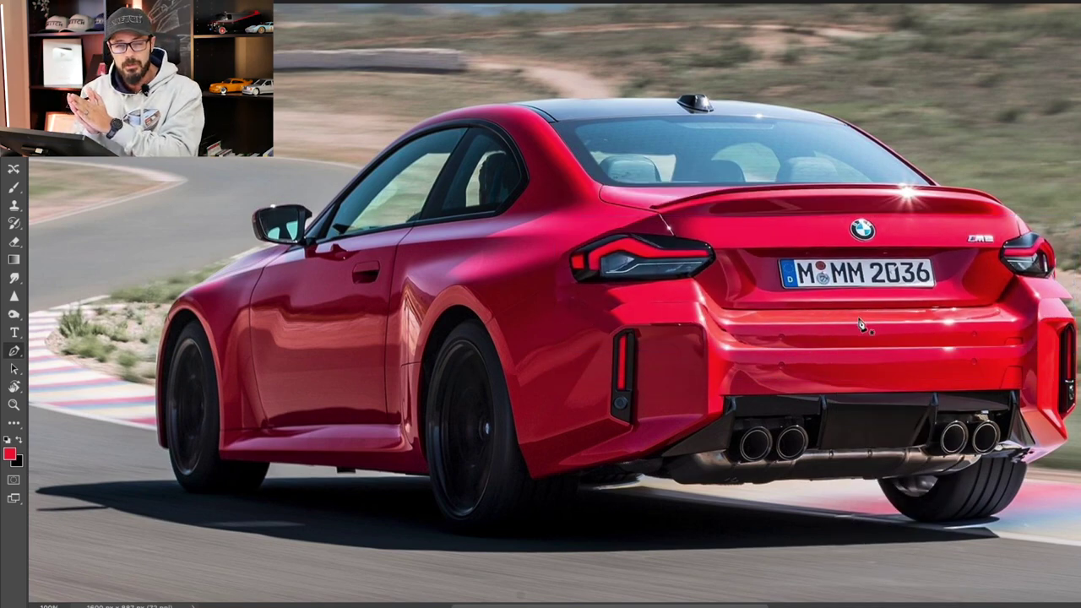
Erase the squashed copy over the number plate, BMW badge and central boot lid to reveal the original beneath.
scroll(859, 321, "down", 2)
scroll(837, 318, "up", 2)
left_click(14, 242)
right_click(859, 257)
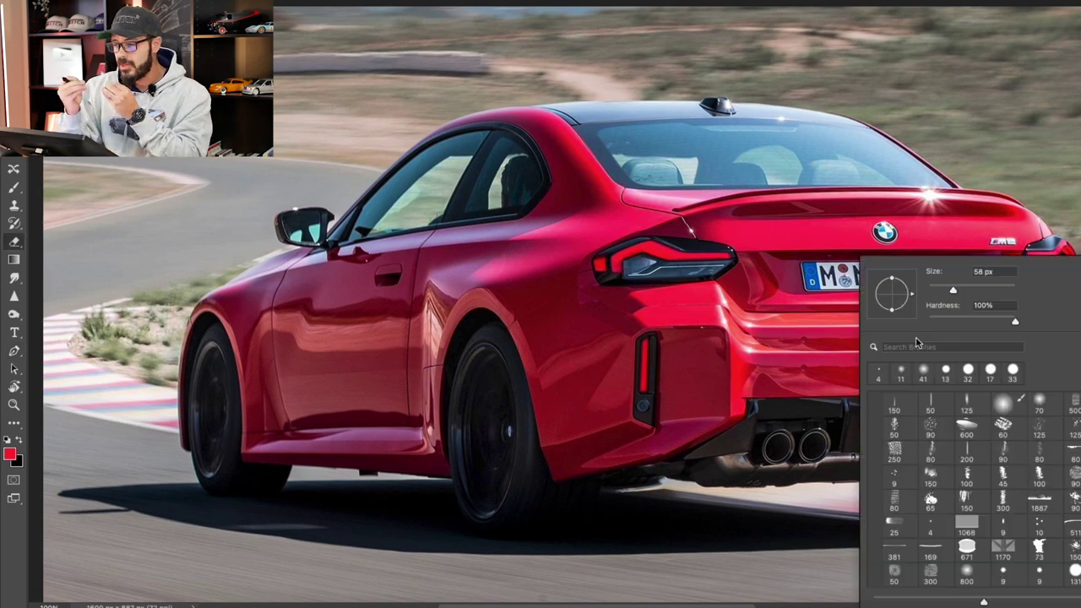
double_click(973, 575)
mouse_move(913, 311)
left_mouse_down()
mouse_move(866, 272)
mouse_move(951, 271)
left_mouse_up()
key("ctrl+z")
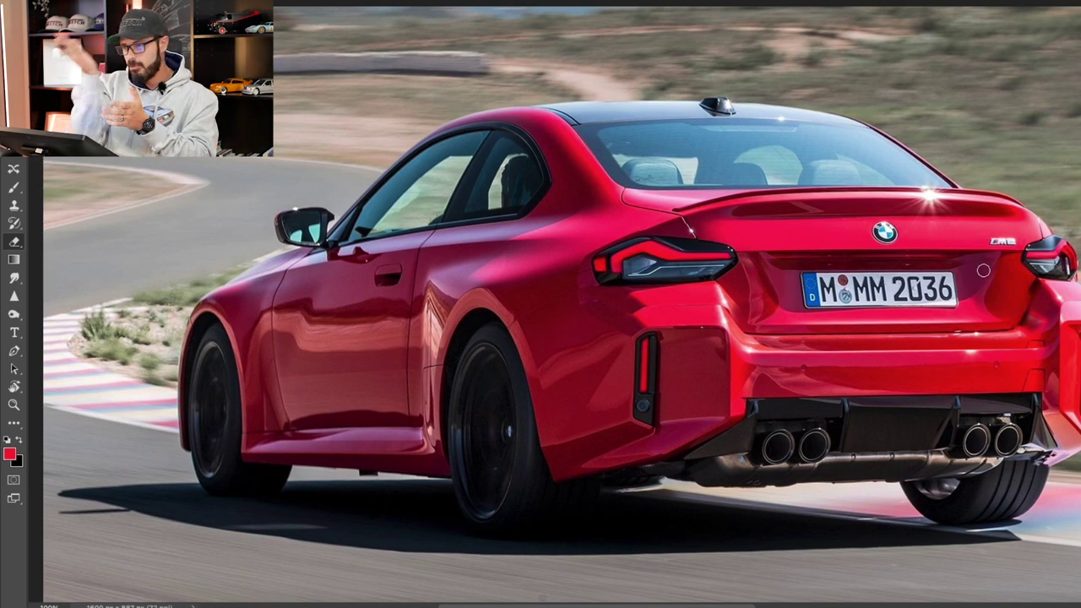
left_click_drag(783, 299, 607, 294)
key("ctrl+t")
left_click_drag(912, 277, 923, 277)
key("Escape")
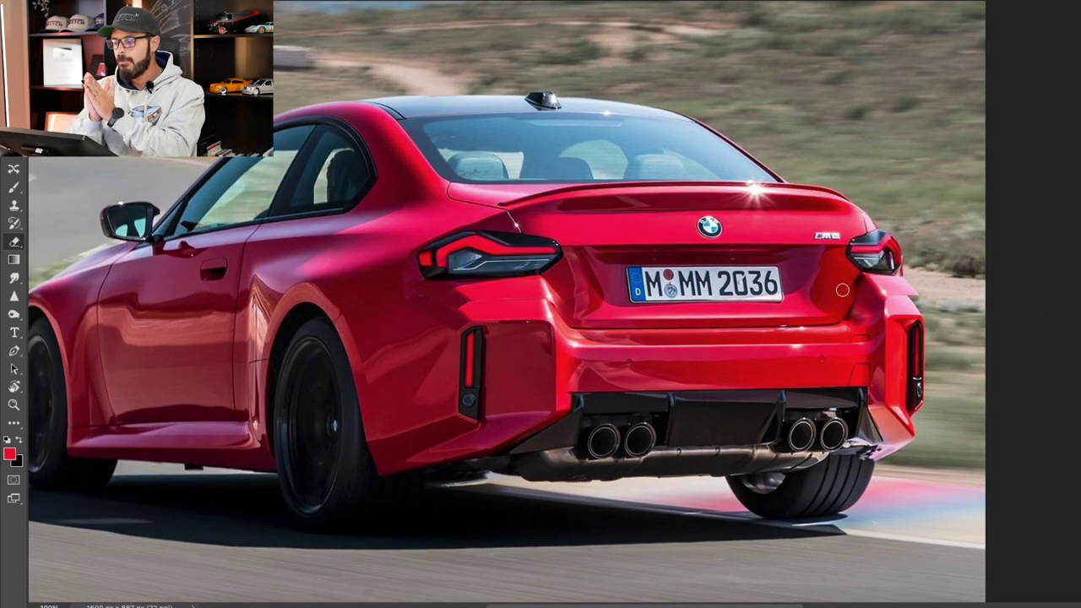
Paint sampled bright red beneath the near-side tail light, covering the duplicated edge and extending the diagonal reflection up to the light.
key("b")
left_click(407, 262, "alt")
scroll(404, 260, "up", 4)
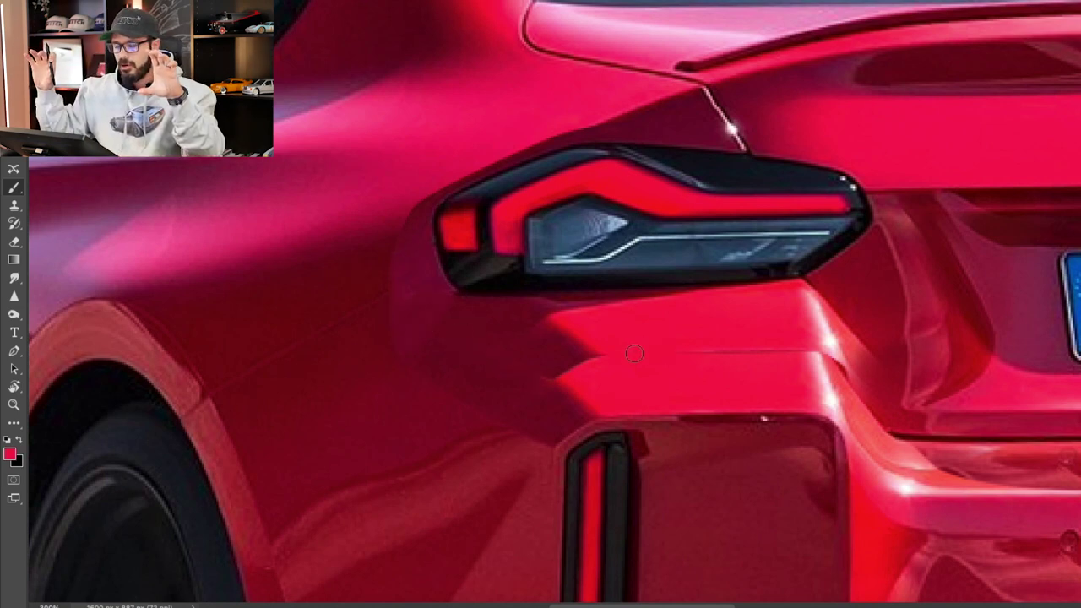
left_click(628, 313, "alt")
mouse_move(513, 332)
left_mouse_down()
mouse_move(562, 379)
mouse_move(514, 337)
mouse_move(503, 310)
mouse_move(667, 294)
mouse_move(471, 304)
left_mouse_up()
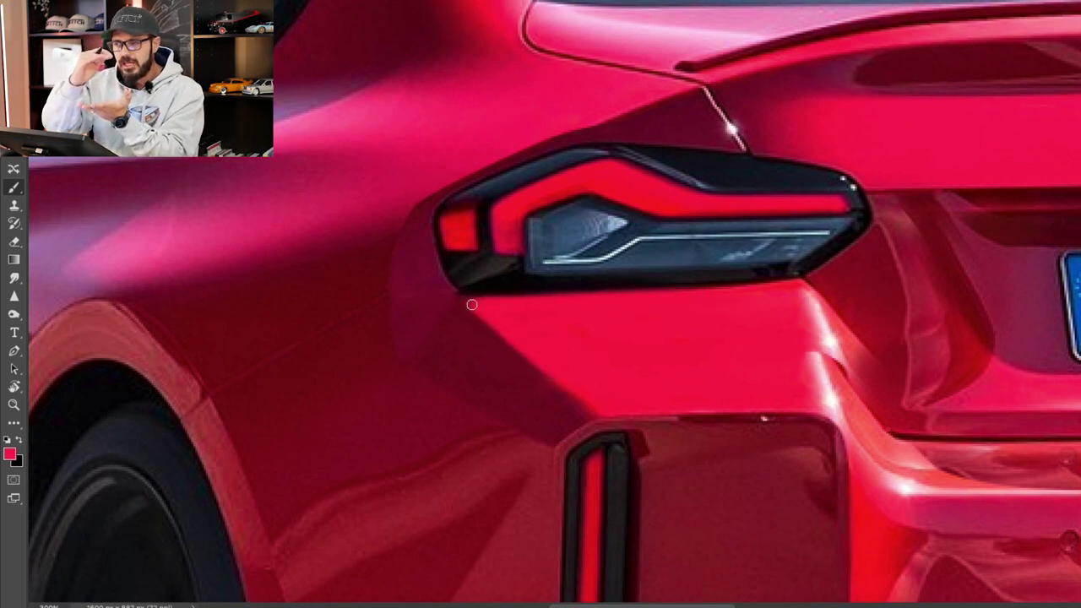
Rebuild the highlight and shadow along the bumper corner below the near-side tail light's inner end with sampled reds.
left_click(821, 321, "alt")
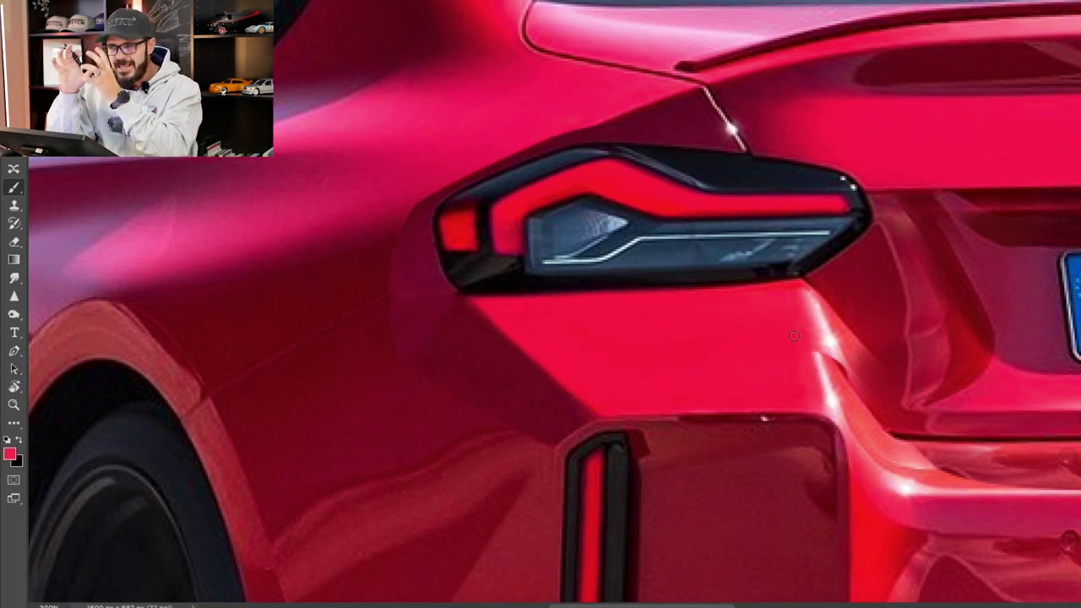
left_click(819, 326, "alt")
mouse_move(808, 288)
left_mouse_down()
mouse_move(829, 412)
mouse_move(811, 297)
mouse_move(849, 334)
left_mouse_up()
left_click(800, 338, "alt")
left_click(845, 348, "alt")
left_click(841, 346, "alt")
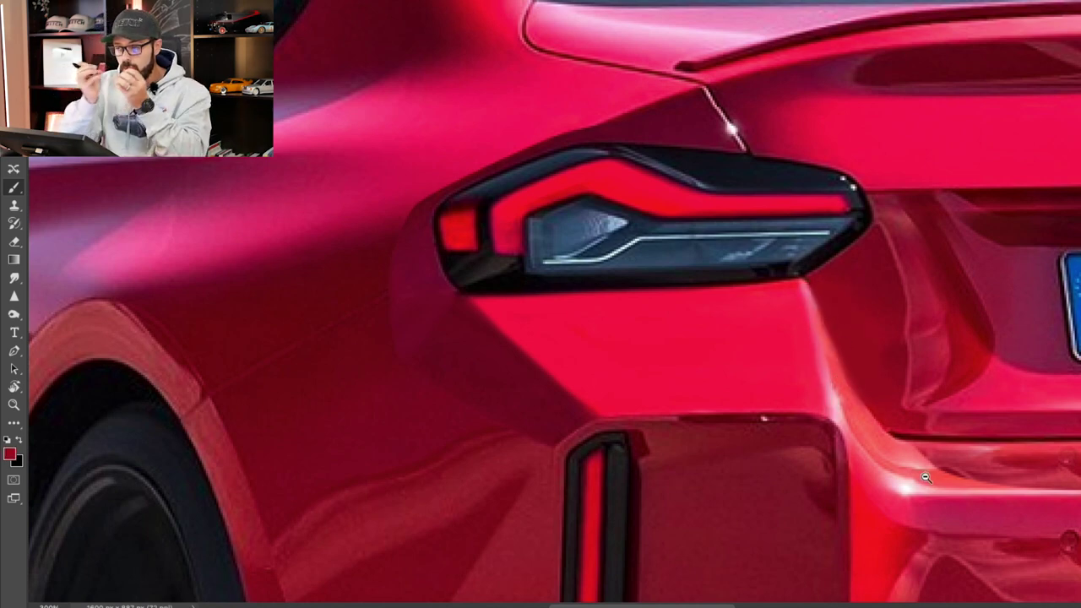
Paint sampled body colours over the mismatched surface directly beneath the far-side tail light.
key("ctrl+0")
scroll(790, 438, "up", 2)
left_click_drag(790, 438, 775, 408)
left_click(664, 250, "alt")
mouse_move(665, 242)
left_mouse_down()
mouse_move(697, 309)
mouse_move(699, 295)
left_mouse_up()
left_click(694, 262, "alt")
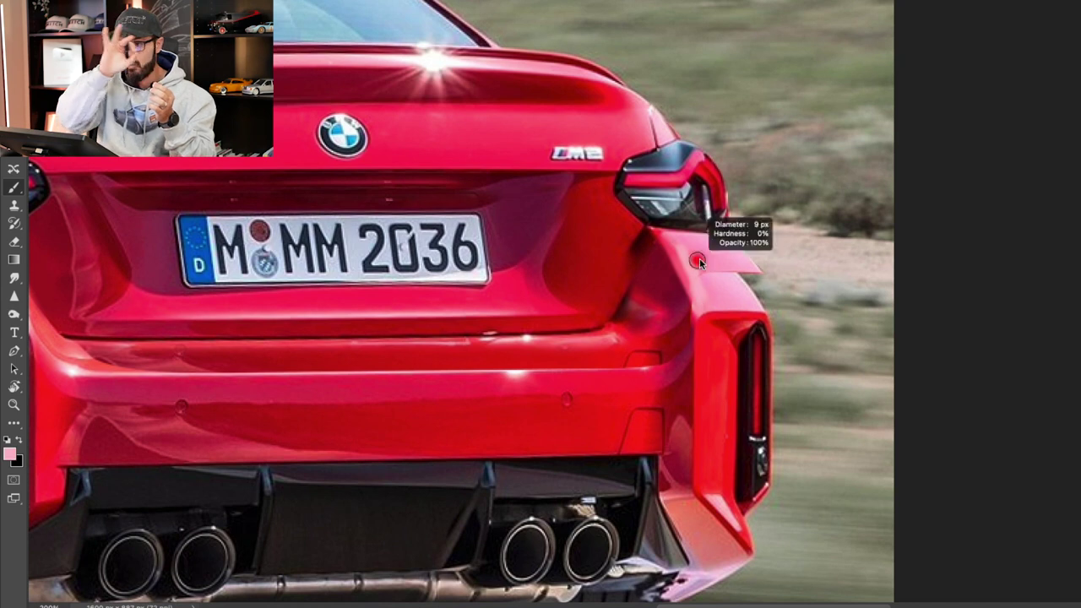
Blend the reds below the far-side tail light and cover the protruding leftover corner with sampled background colour.
left_click(696, 292, "alt")
left_click(631, 286, "alt")
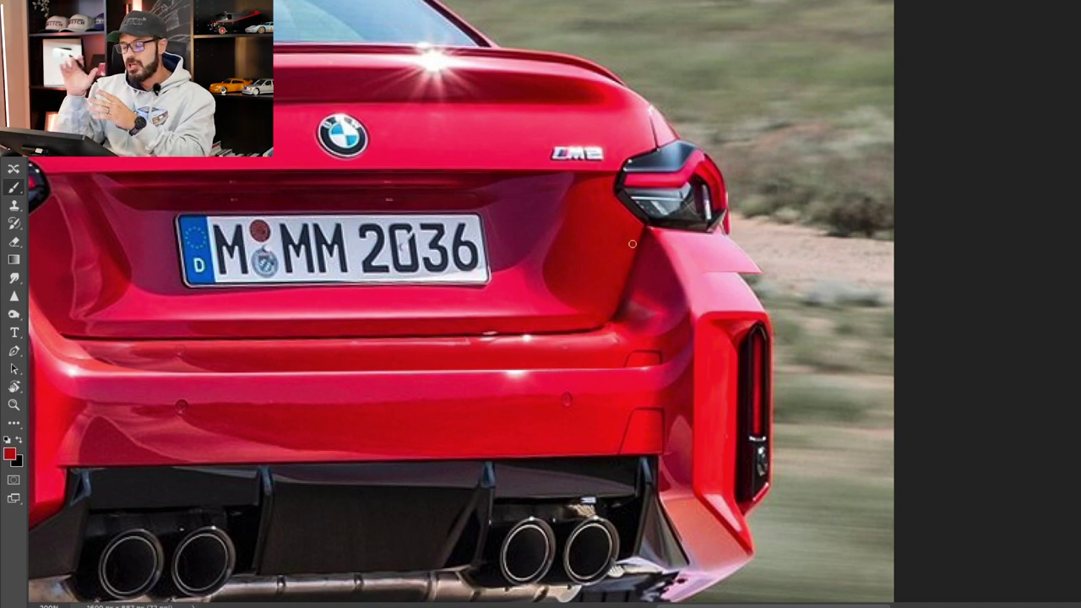
left_click(726, 223, "alt")
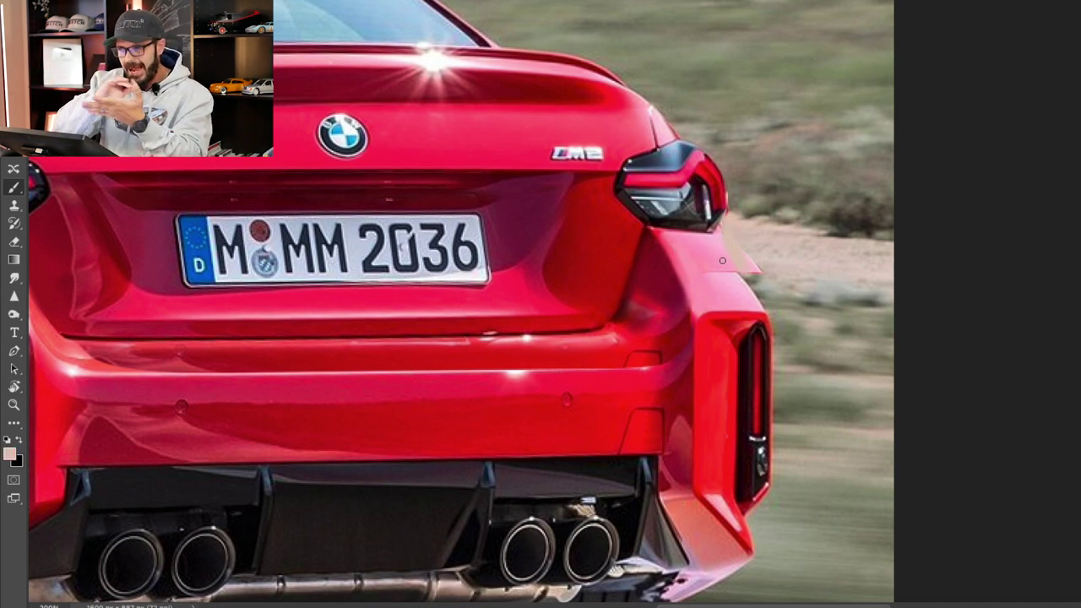
left_click(750, 256, "alt")
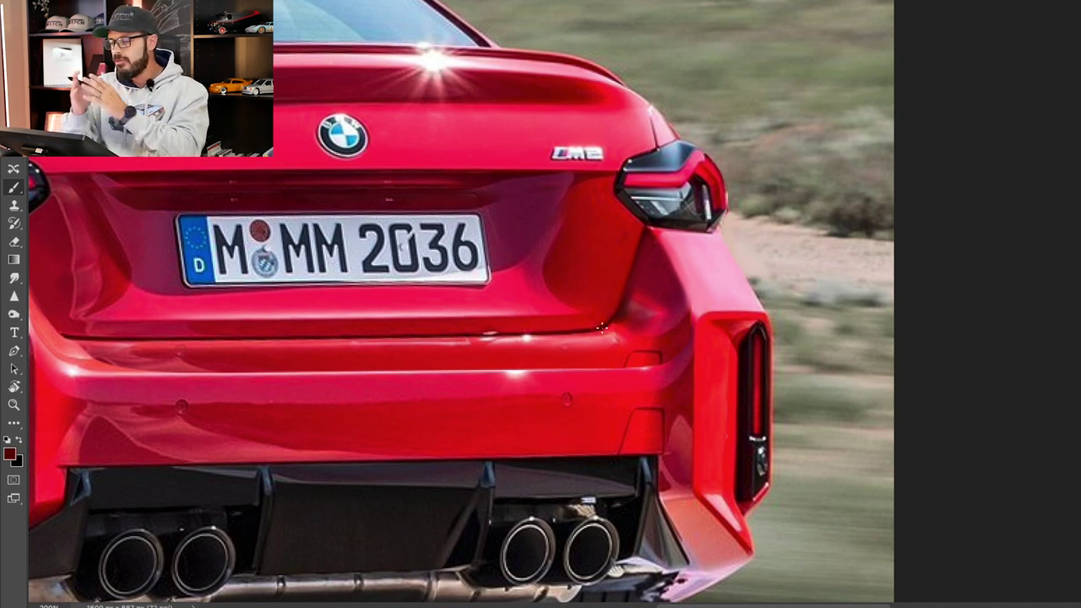
Define the boot lid's far-side shut line in dark red and smooth the adjoining bumper surface with sampled reds.
left_click(649, 273, "alt")
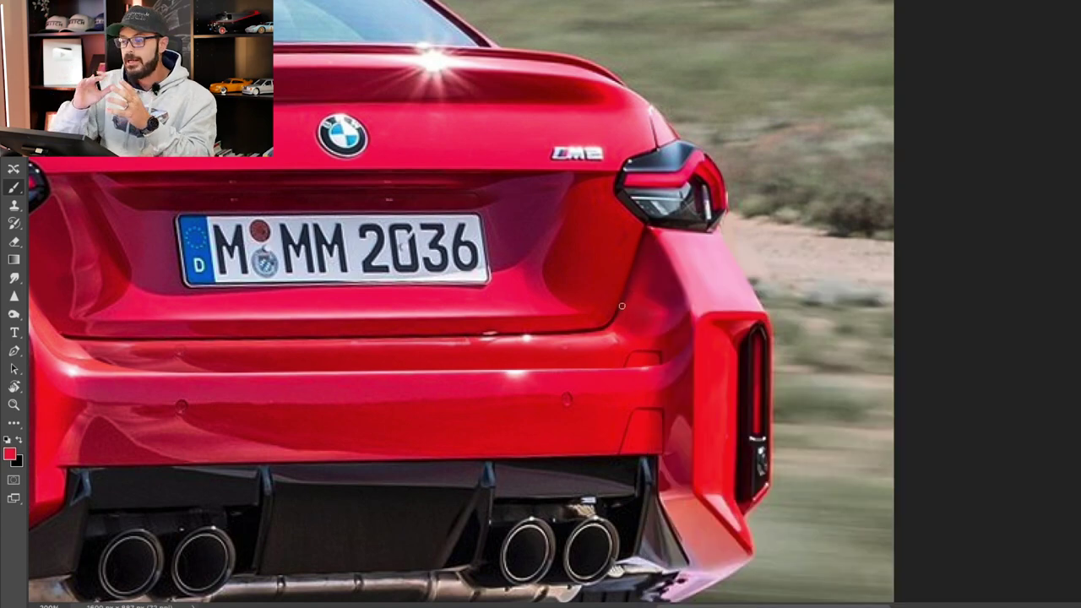
left_click(626, 281, "alt")
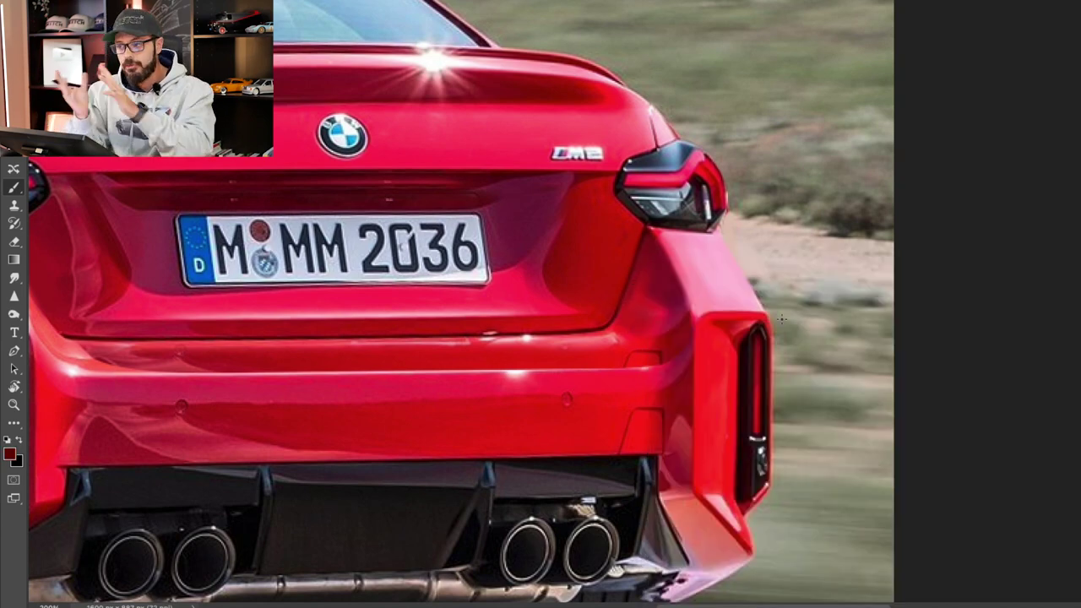
left_click(648, 253, "alt")
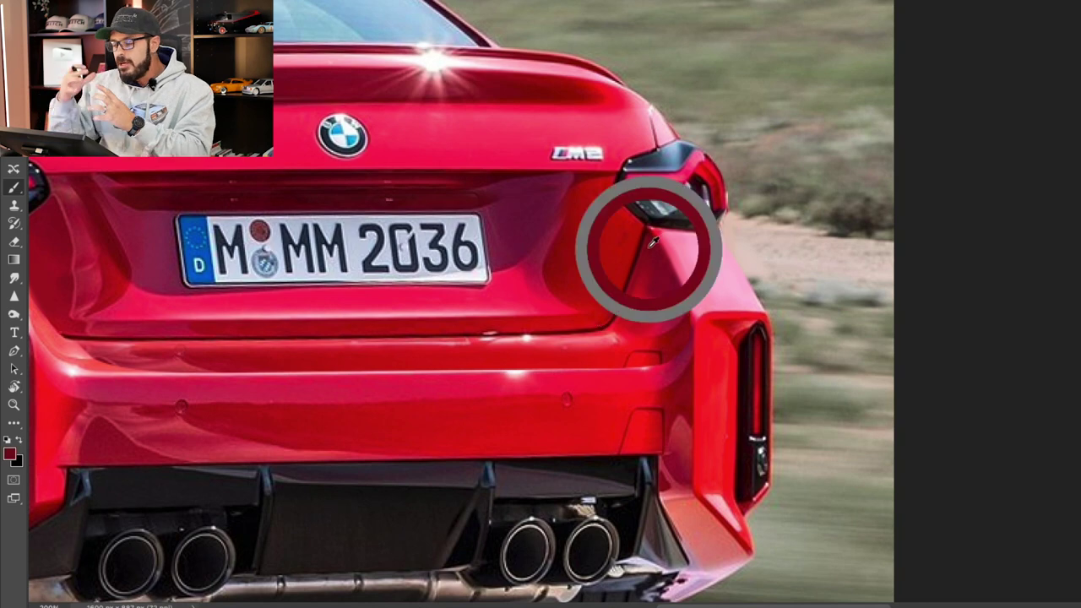
double_click(699, 272, "alt")
double_click(699, 307, "ctrl")
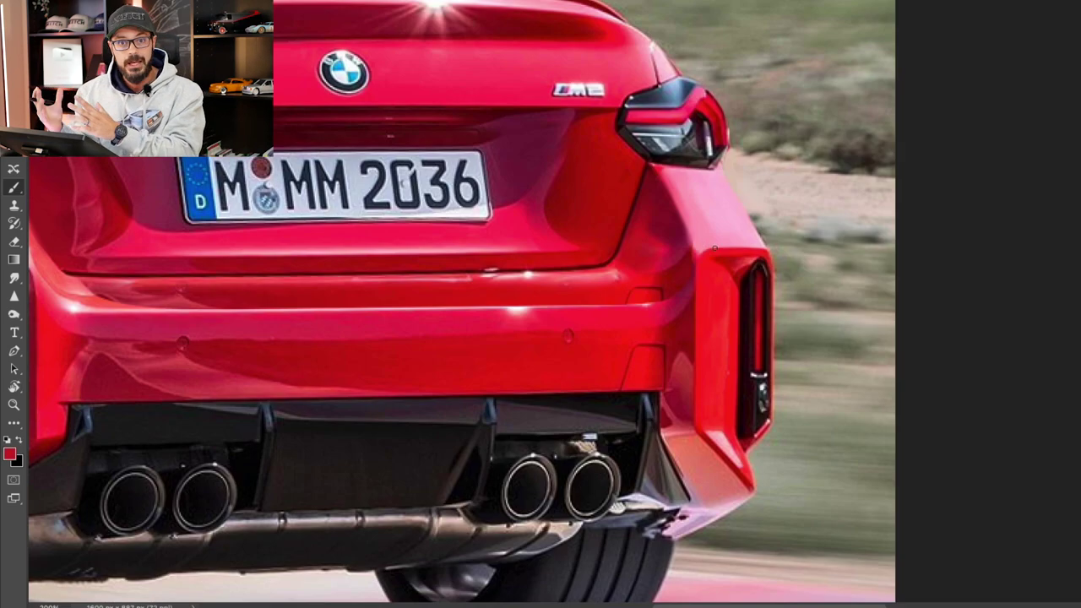
Paint over the leftover panel outline and horizontal crease across the upper bumper below the boot lid, using sampled reds and a larger brush.
left_click_drag(557, 371, 789, 381)
left_click(849, 309, "alt")
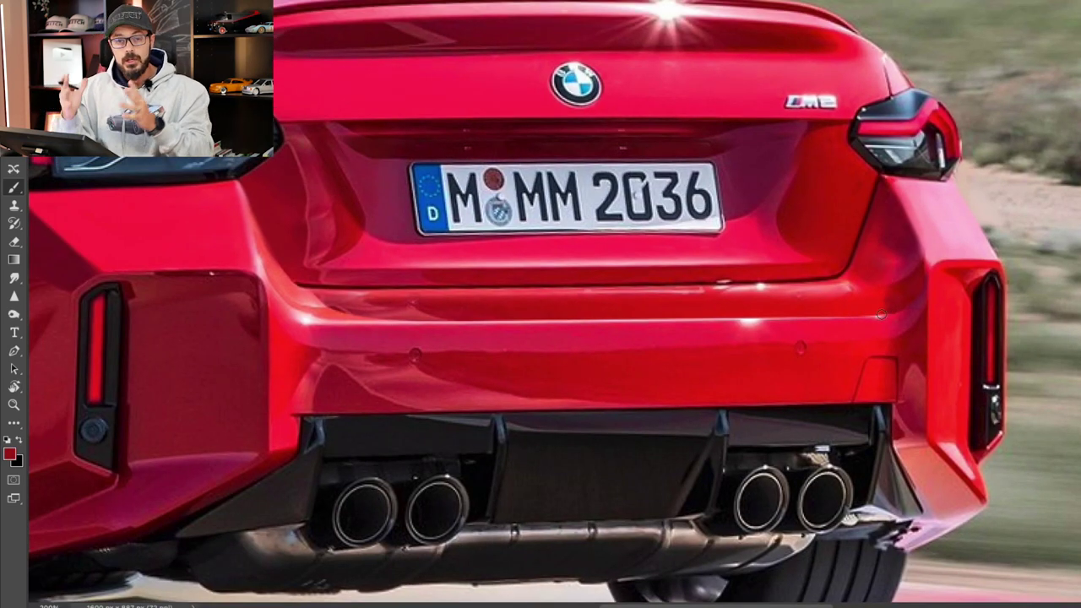
right_click(683, 376)
left_click(665, 575)
left_click(328, 326, "alt")
mouse_move(310, 324)
left_mouse_down()
mouse_move(345, 342)
mouse_move(386, 326)
left_mouse_up()
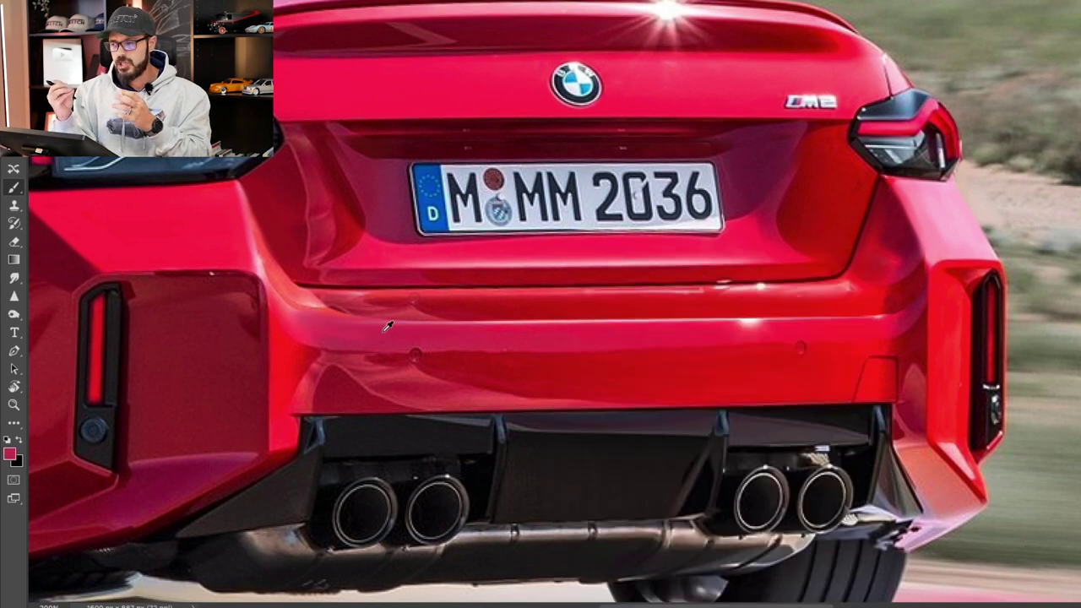
left_click(371, 326, "alt")
left_click(878, 310, "alt")
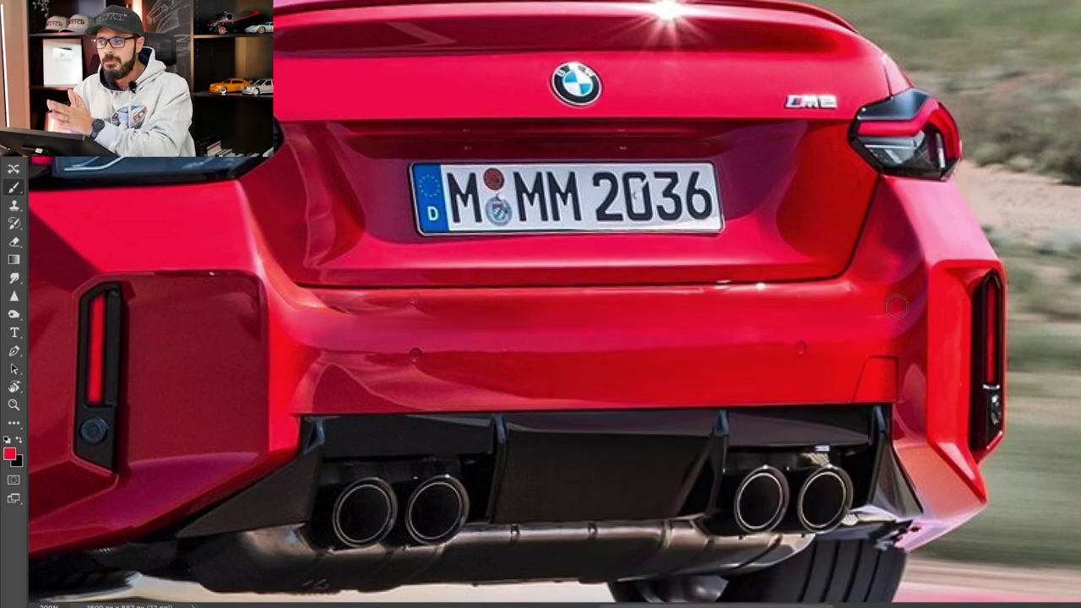
Select a thin horizontal strip across the full width of the lower bumper just above the diffuser and begin transforming it.
scroll(816, 394, "down", 2)
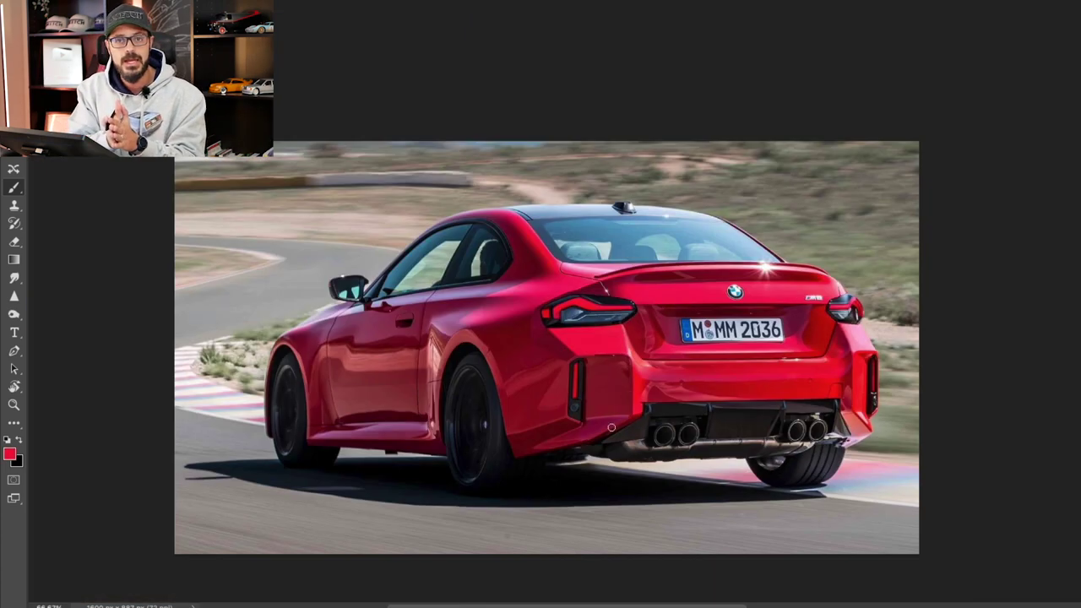
scroll(611, 428, "up", 2)
scroll(744, 398, "down", 2)
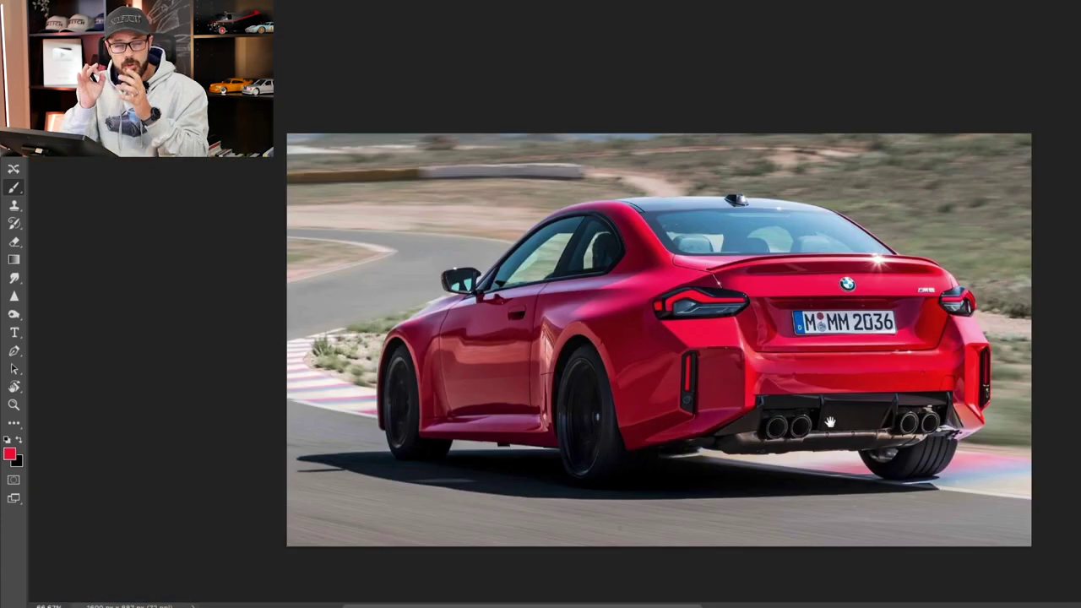
scroll(830, 422, "up", 2)
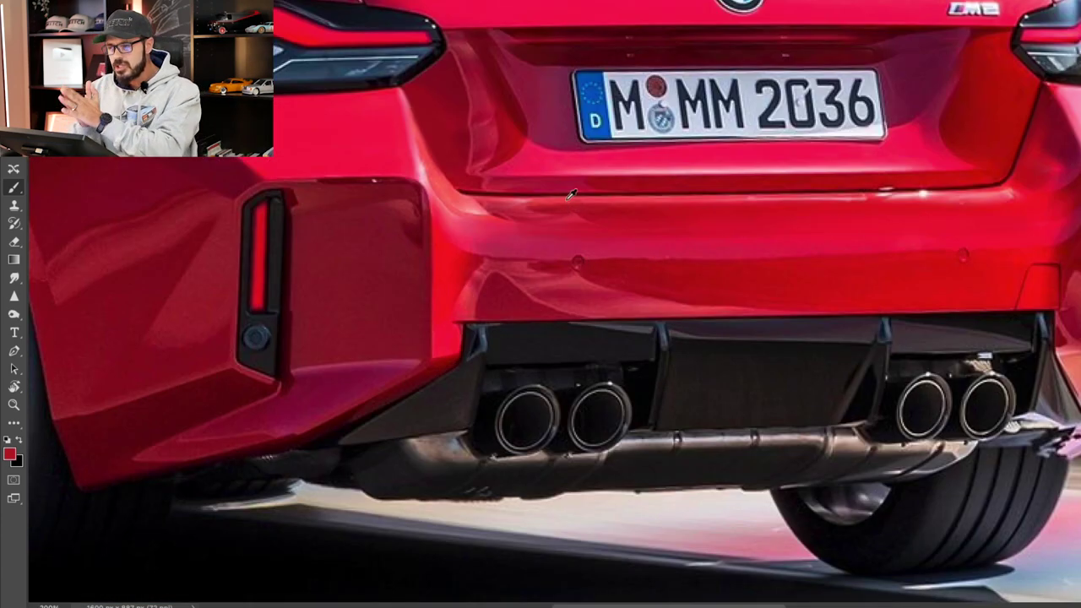
key("m")
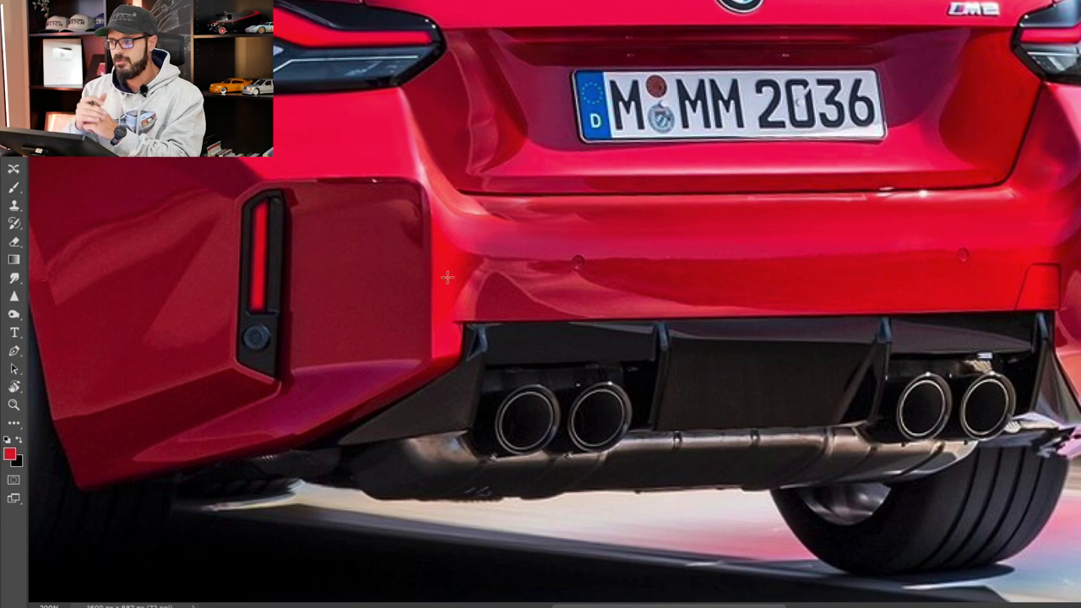
left_click_drag(448, 272, 1064, 305)
right_click(914, 284)
left_click(966, 461)
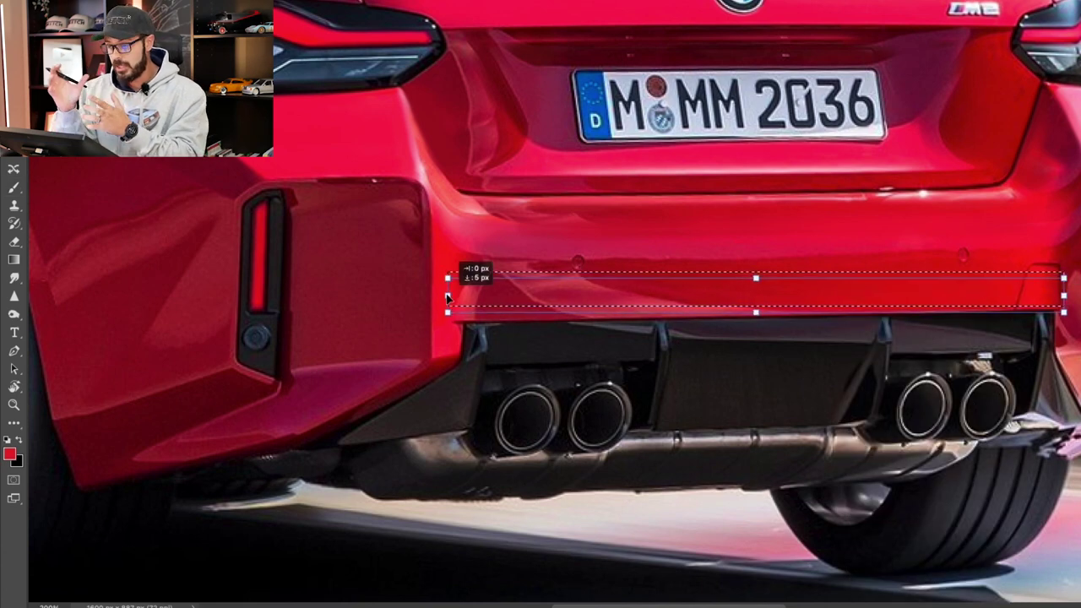